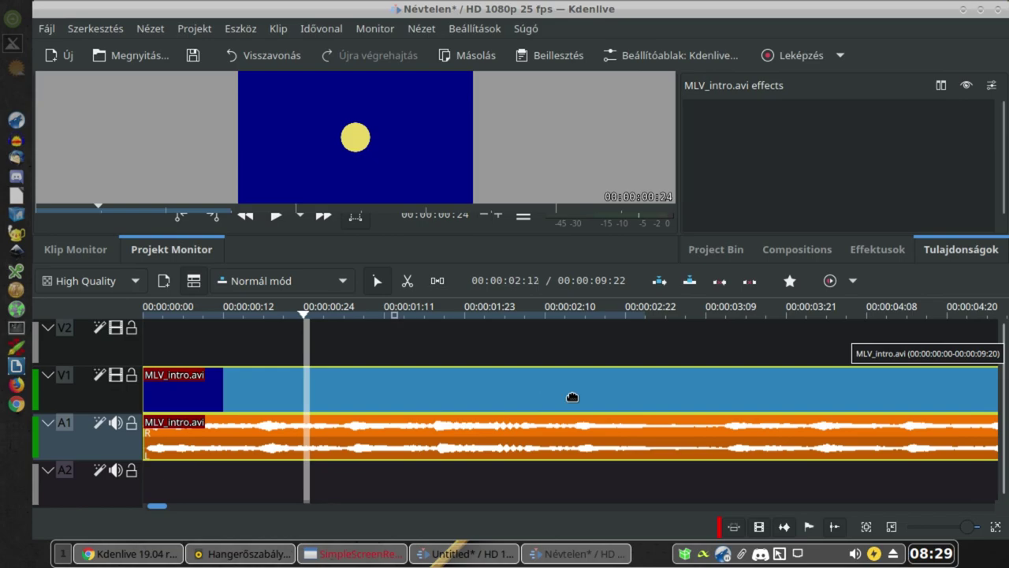
- Cut the MLV_intro.avi clip at three points with the Razor tool, the earliest cut at about 00:00:01:17
click(522, 396)
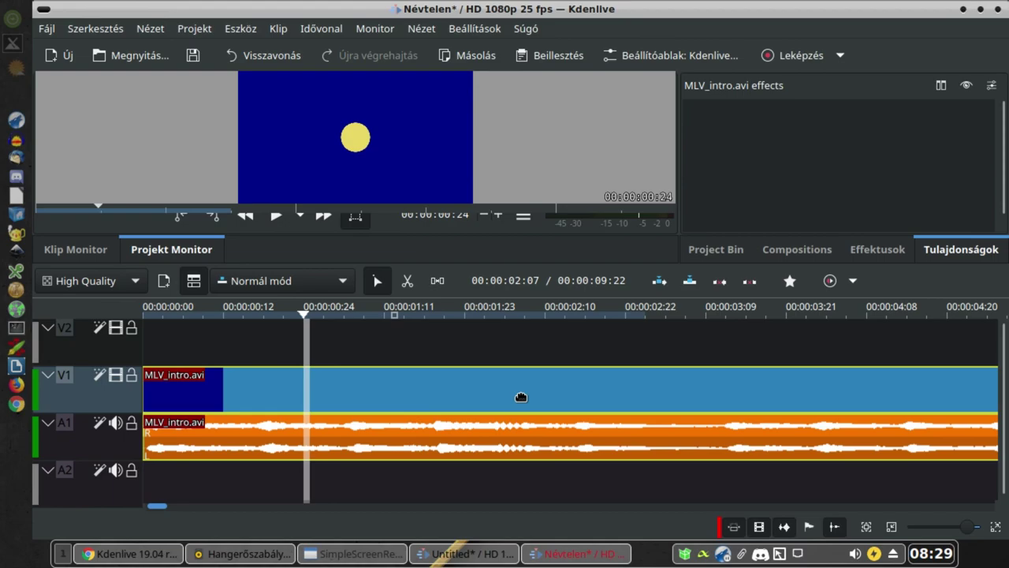
key(x)
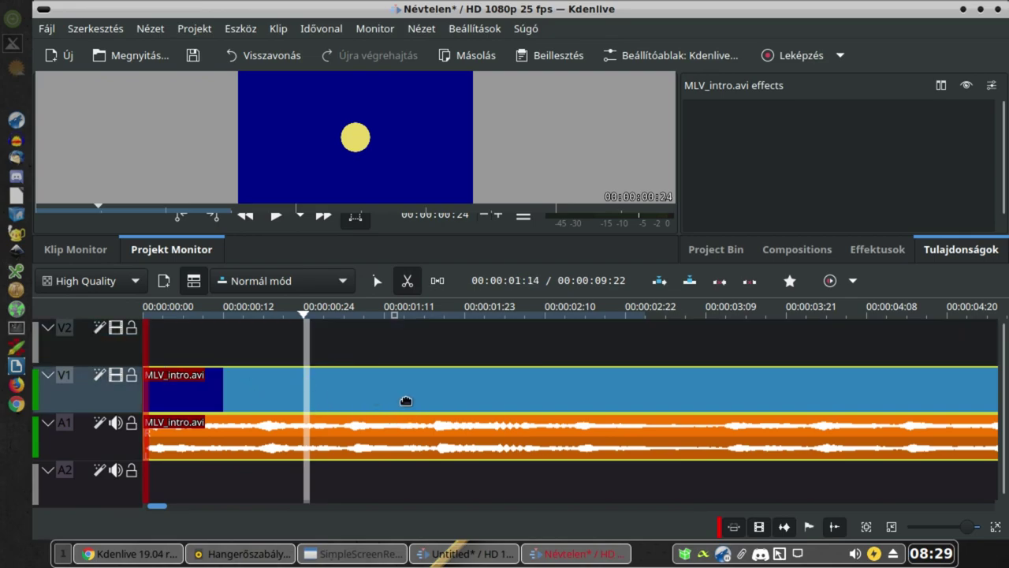
click(378, 282)
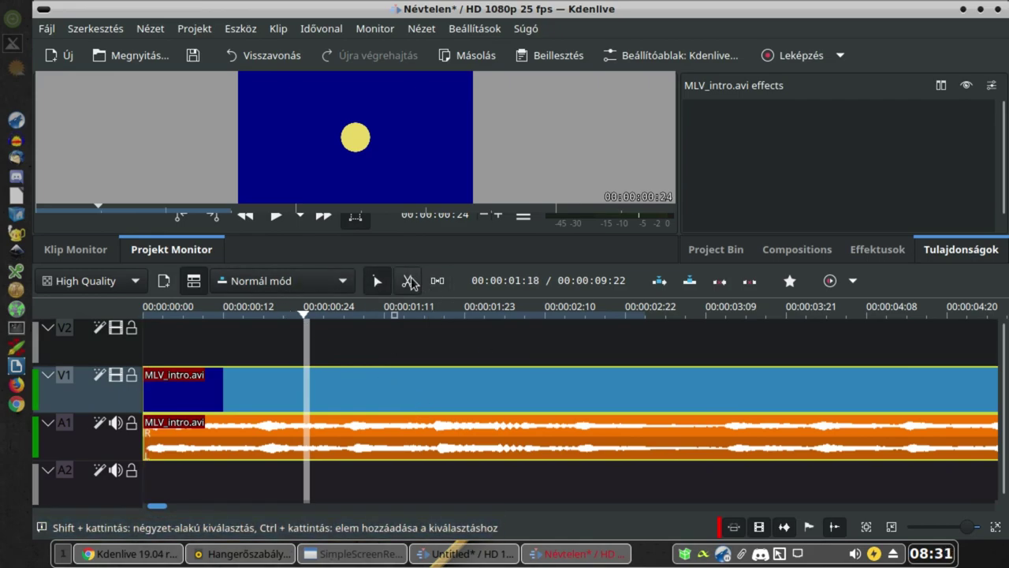
click(409, 282)
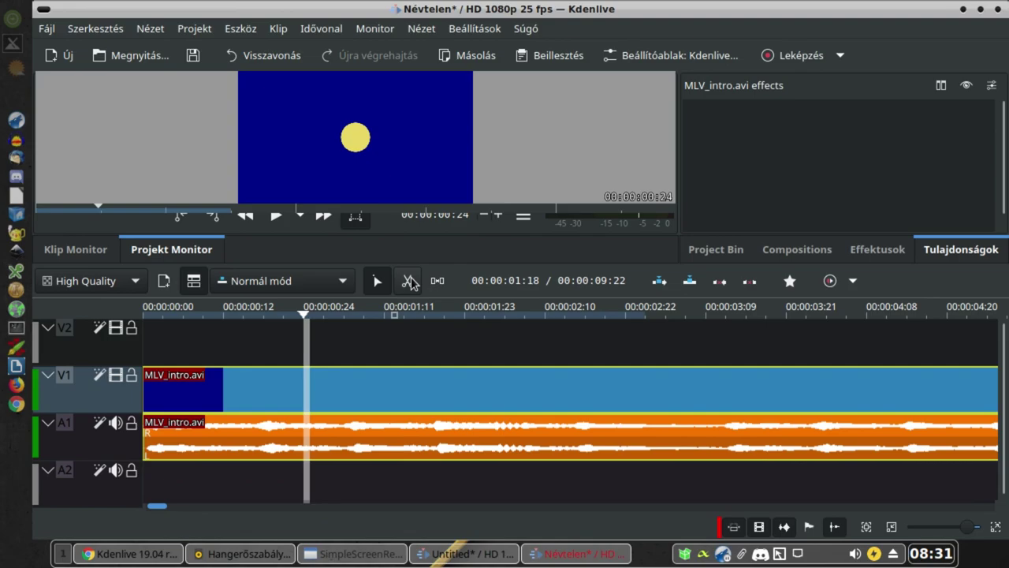
click(595, 392)
click(725, 392)
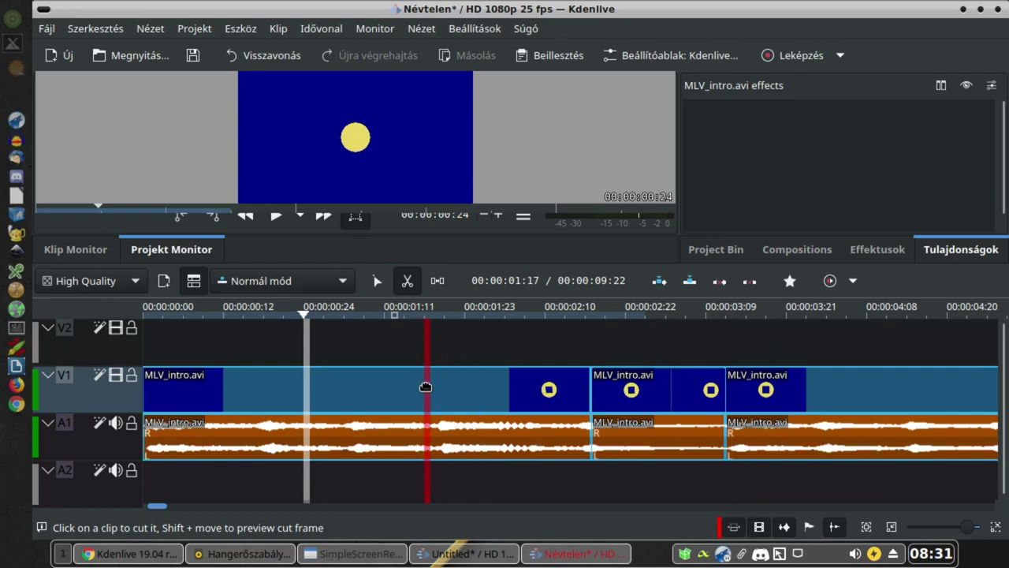
click(426, 391)
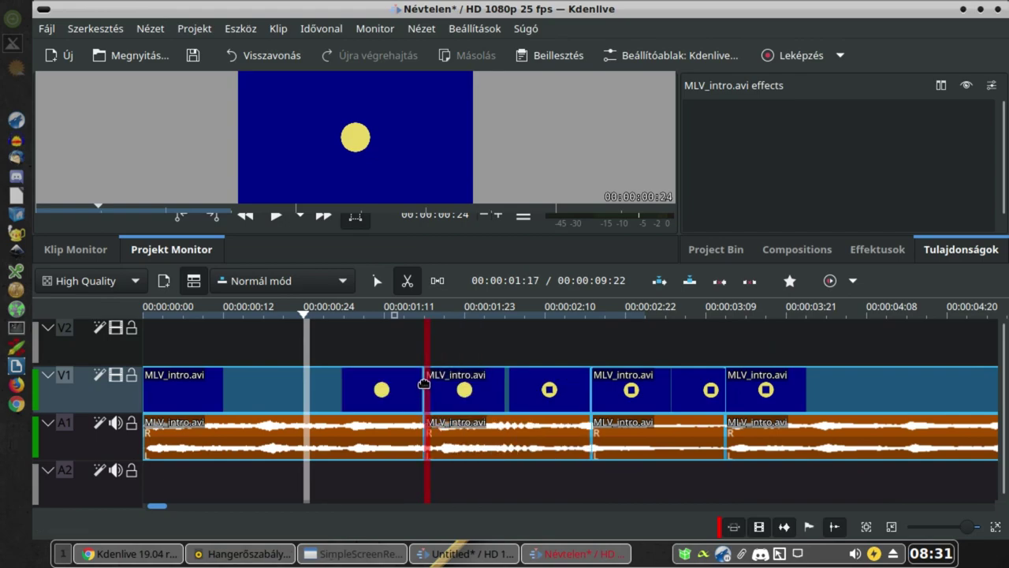
click(377, 281)
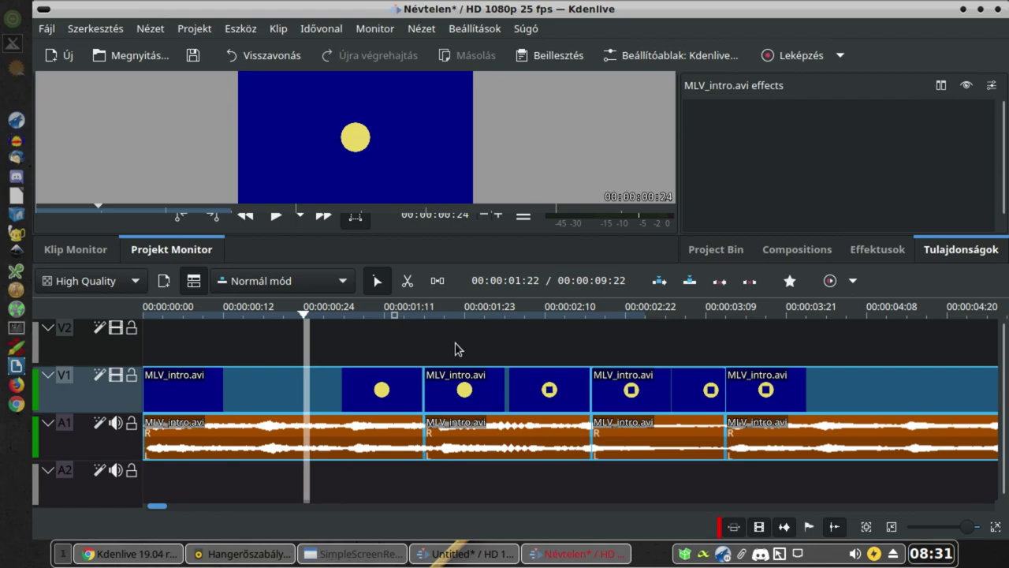
key(x)
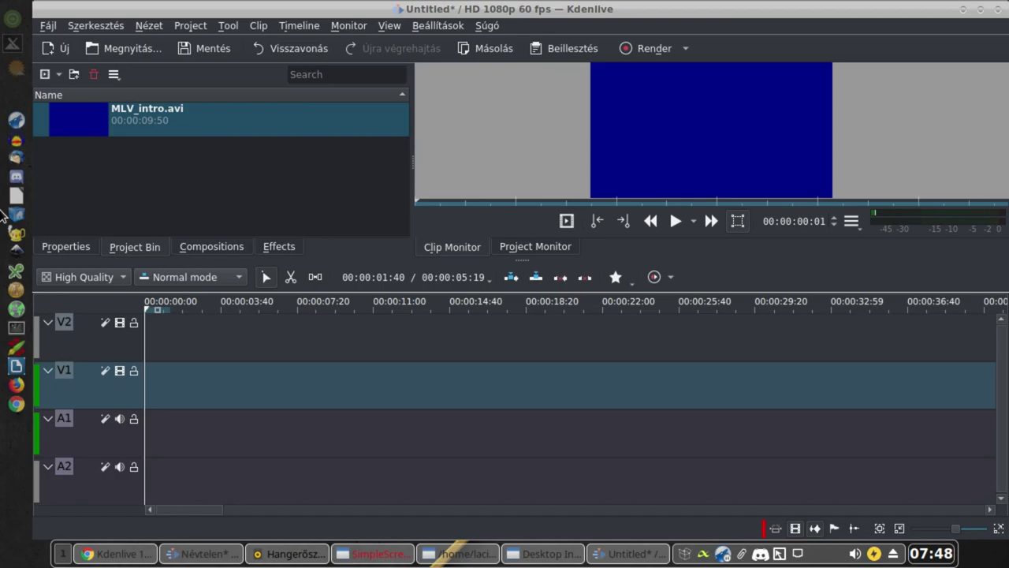
- Place the MLV_intro.avi clip from the project bin at the start of track V1 in the 60 fps project
drag(63, 128, 143, 401)
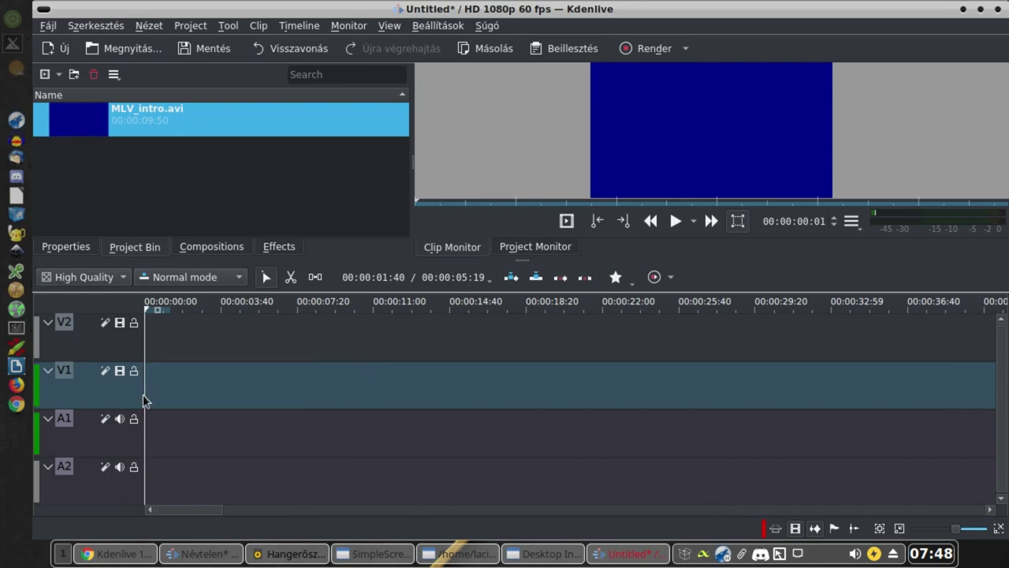
drag(86, 129, 151, 400)
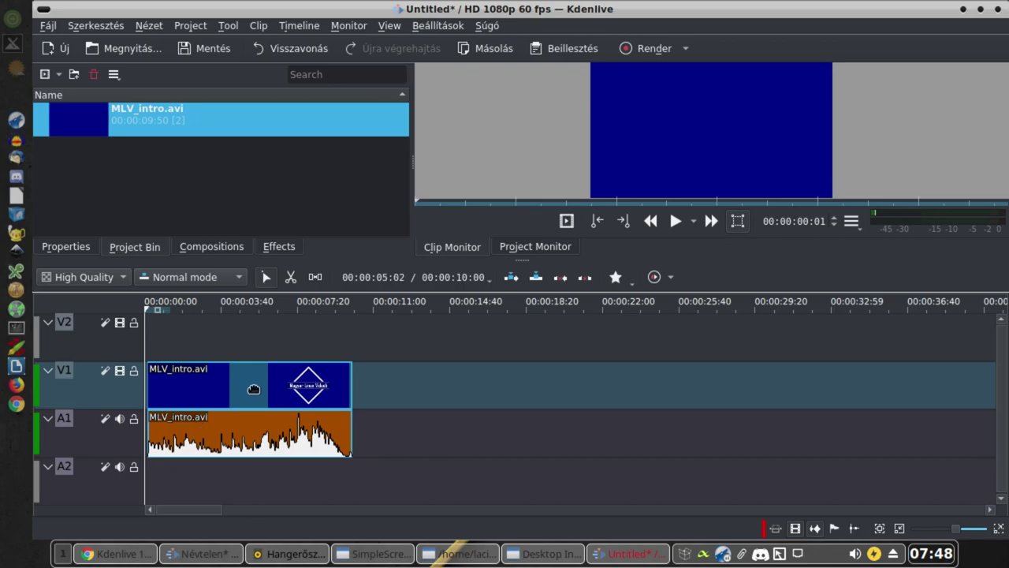
- Cut the clip at about 00:00:04:26 and move its second part to track V2, slightly overlapping the end of the first part
click(290, 277)
click(235, 383)
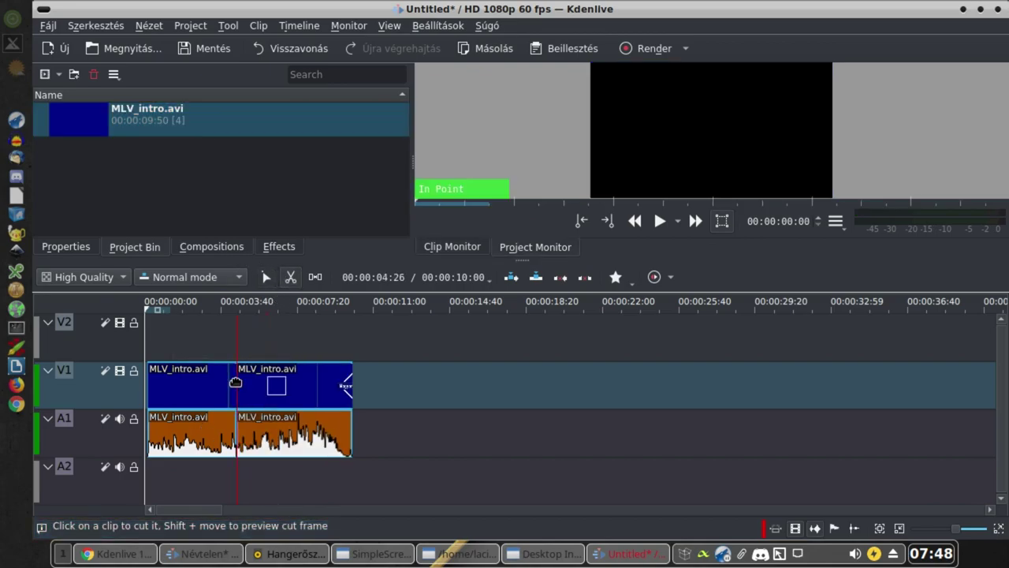
key(s)
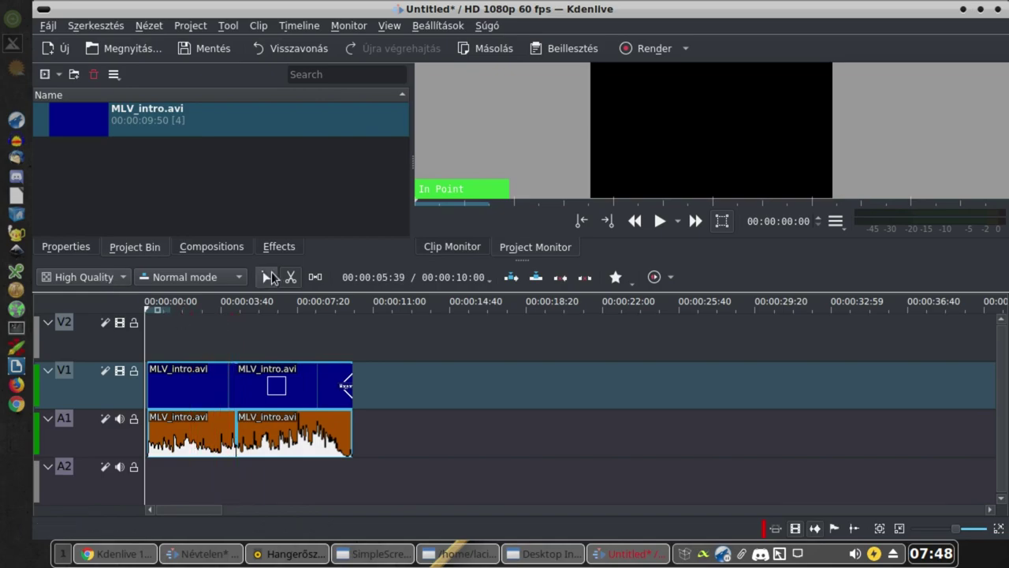
drag(327, 375, 289, 354)
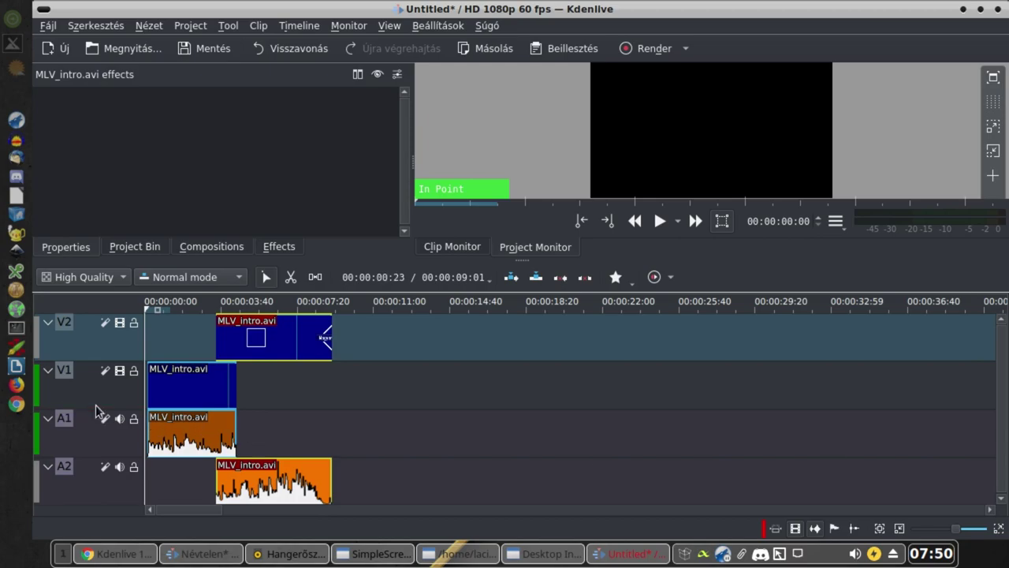
- Enlarge the height of track V1 to view its thumbnails and shrink it to the minimum height
drag(95, 410, 96, 494)
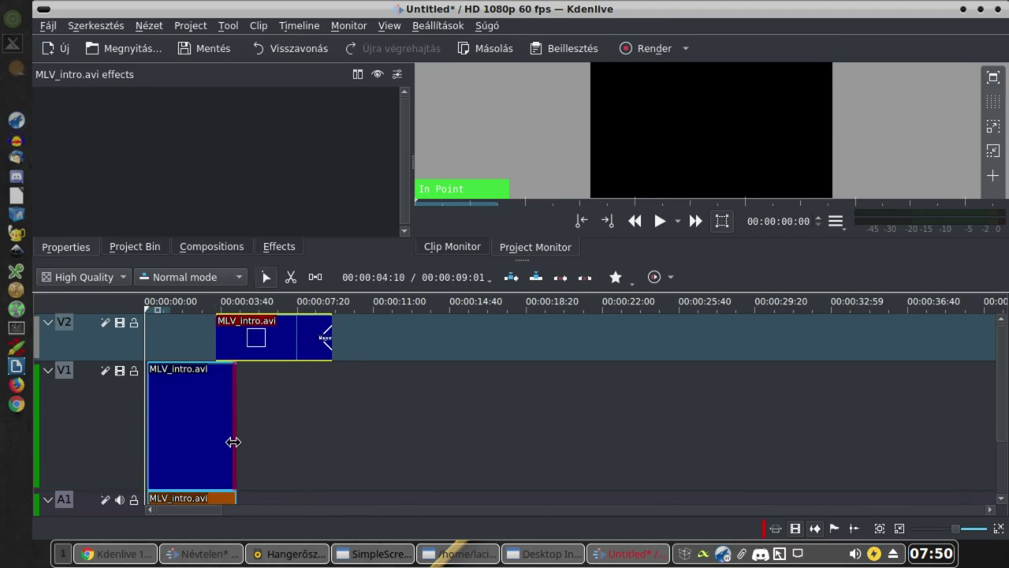
scroll(235, 460, up, 5)
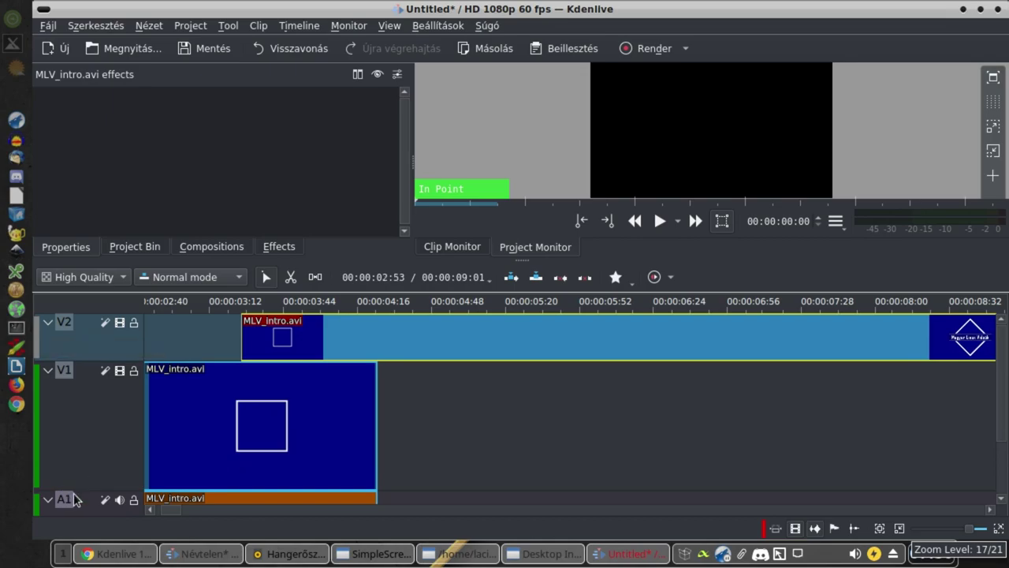
drag(91, 489, 105, 369)
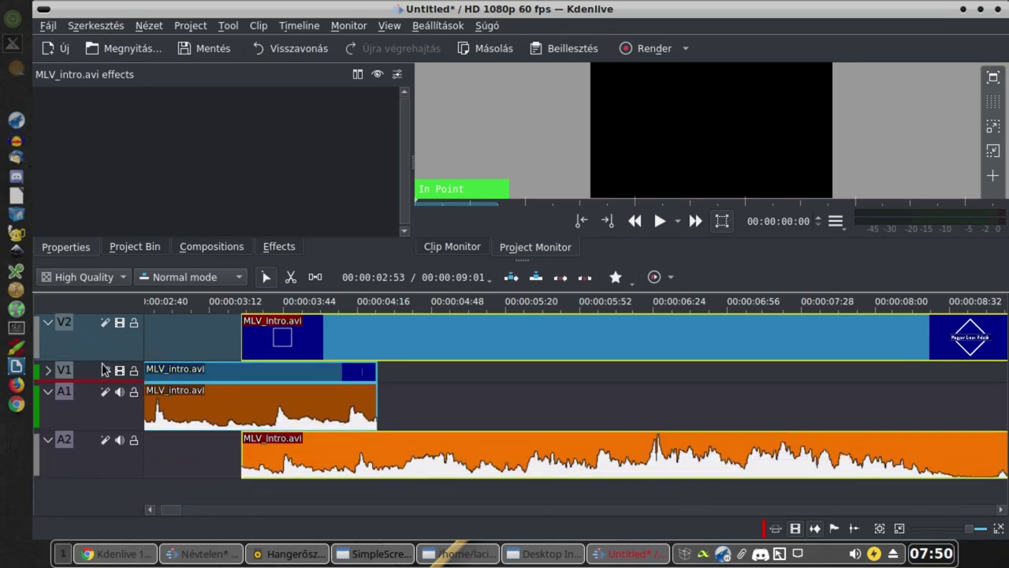
- Shrink tracks A1, A2 and V2 to minimum height and shift the V2 clip so it ends at about 00:00:09:42
click(101, 431)
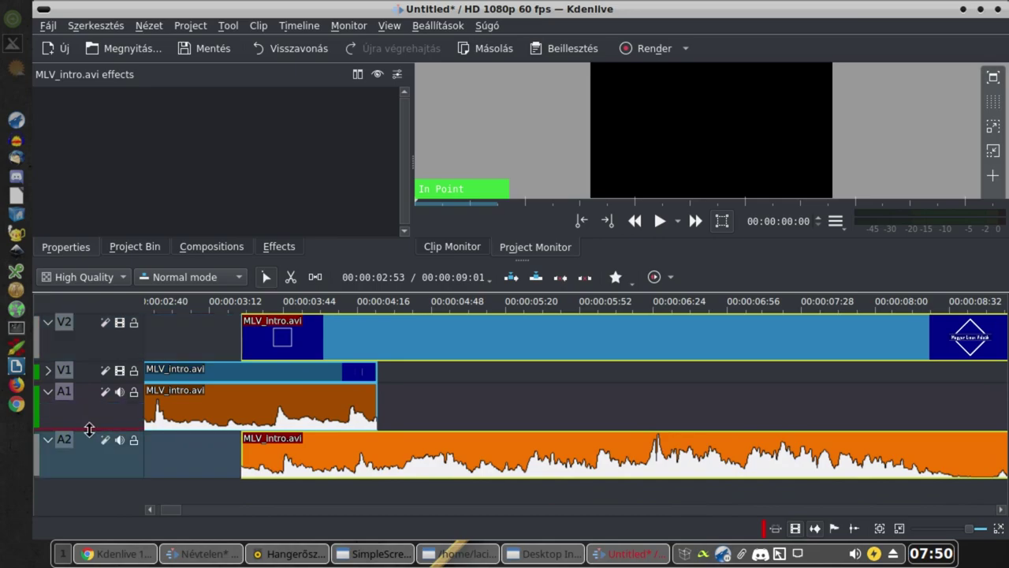
drag(89, 429, 92, 406)
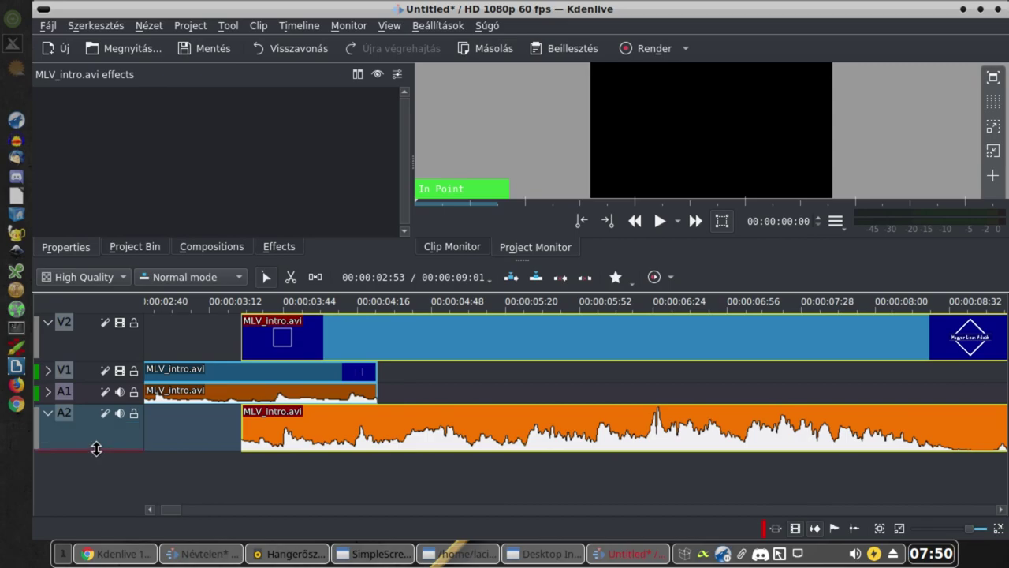
drag(96, 448, 100, 418)
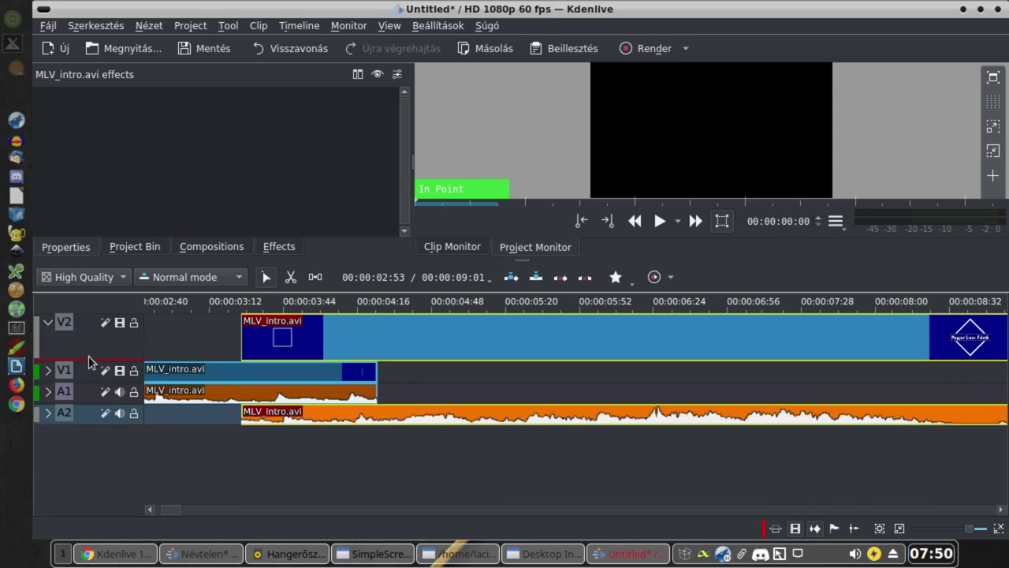
drag(89, 358, 87, 318)
drag(323, 325, 421, 323)
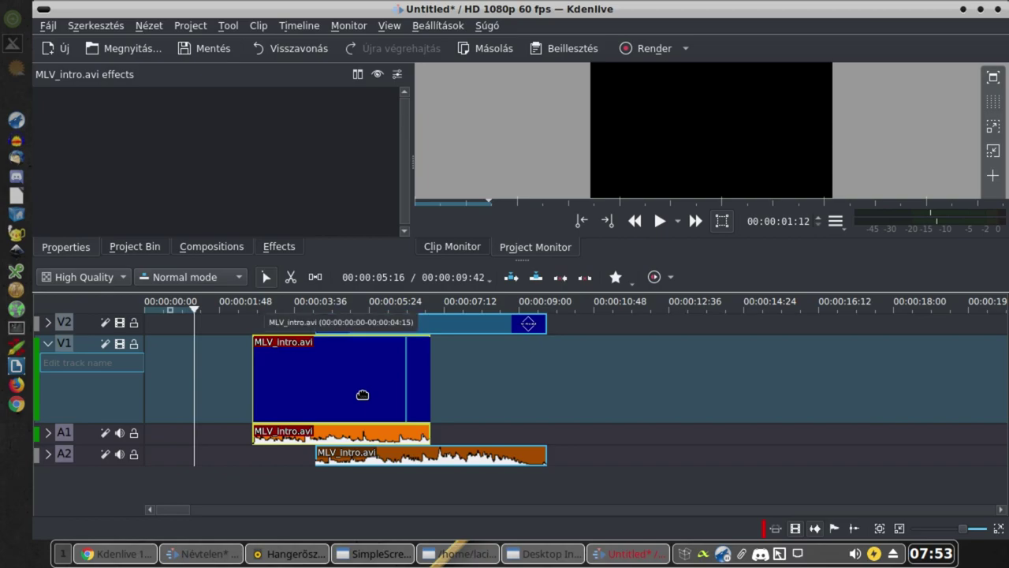
- Try moving the V1 clip to a later position on the timeline and undo the move
click(363, 395)
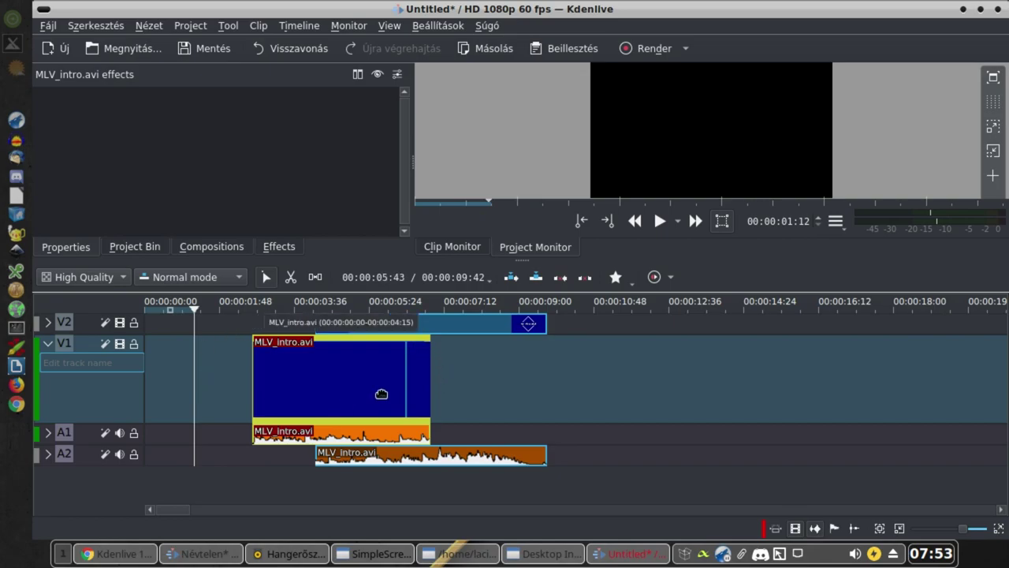
drag(382, 394, 360, 394)
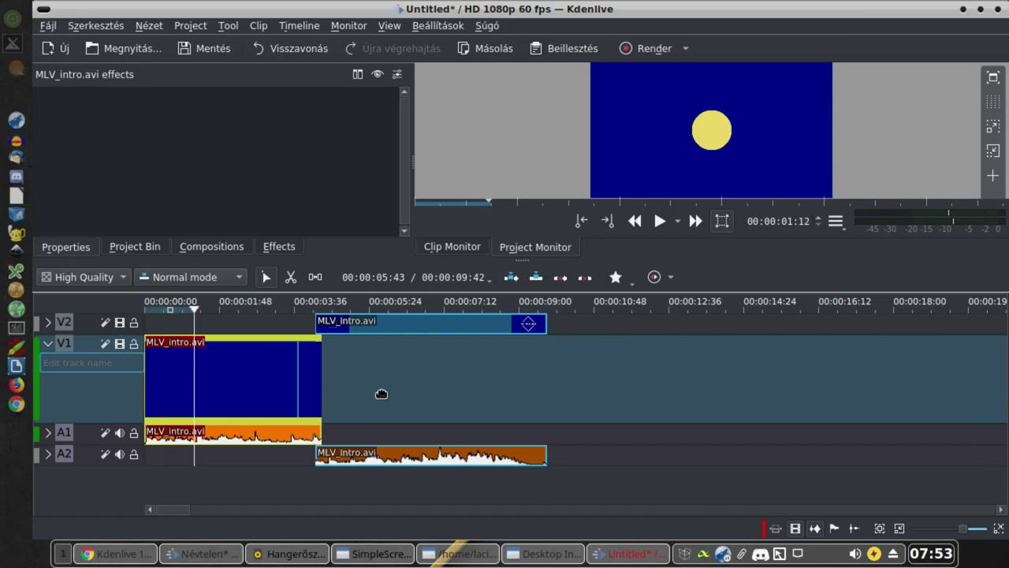
mouse_move(263, 375)
mouse_down()
mouse_move(392, 383)
mouse_move(295, 379)
mouse_move(444, 365)
mouse_move(334, 359)
mouse_up()
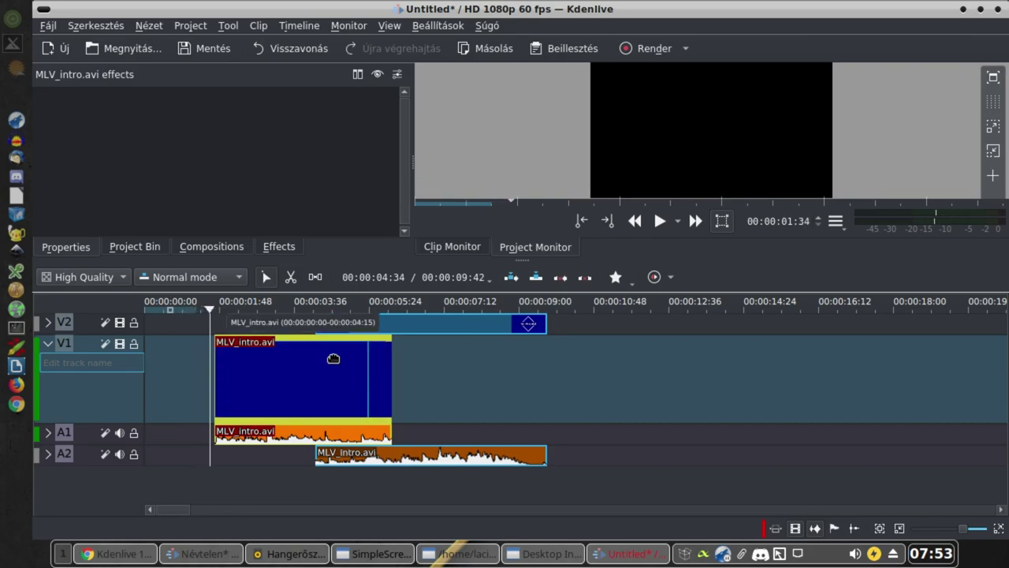
key(ctrl+z)
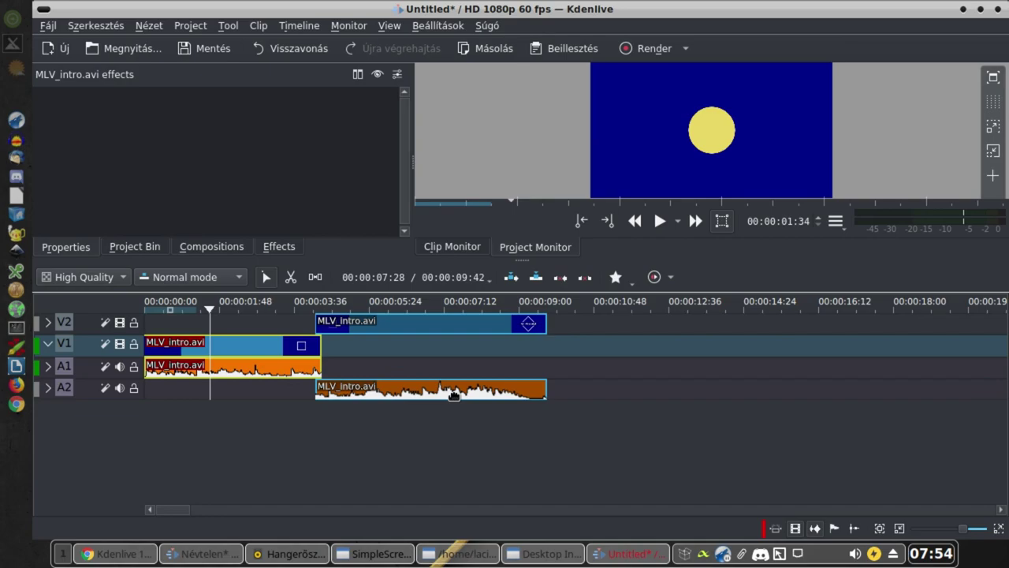
- Add the Mixed Audio tracks action to the Timeline Toolbar, finding it with the filter "Mixed"
right_click(704, 282)
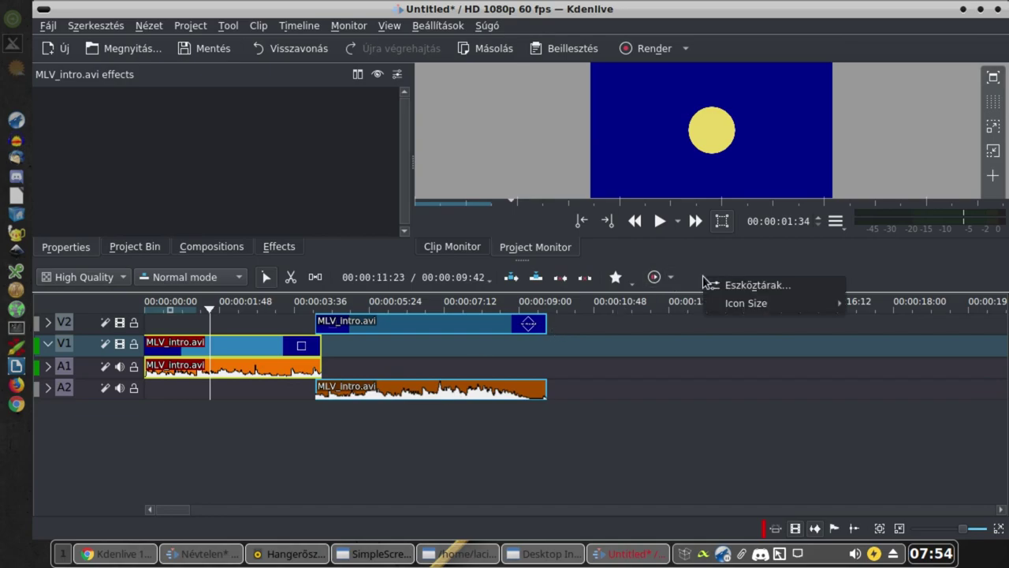
click(714, 286)
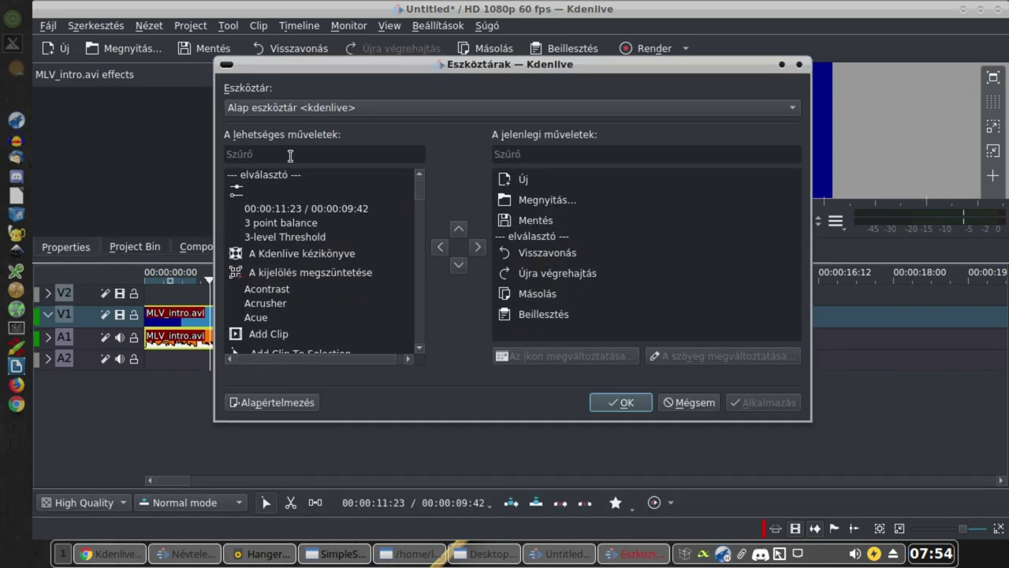
click(295, 111)
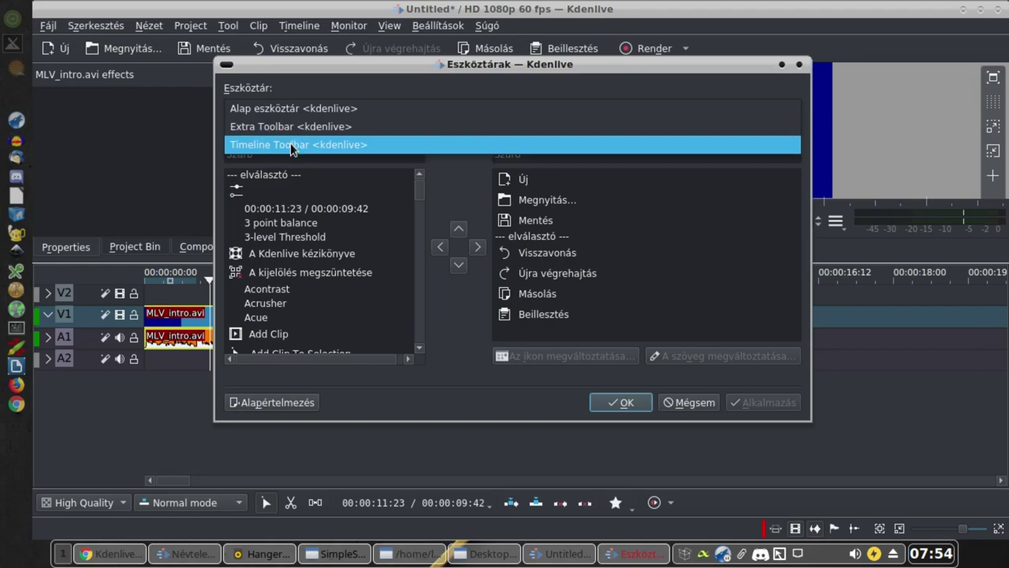
click(292, 145)
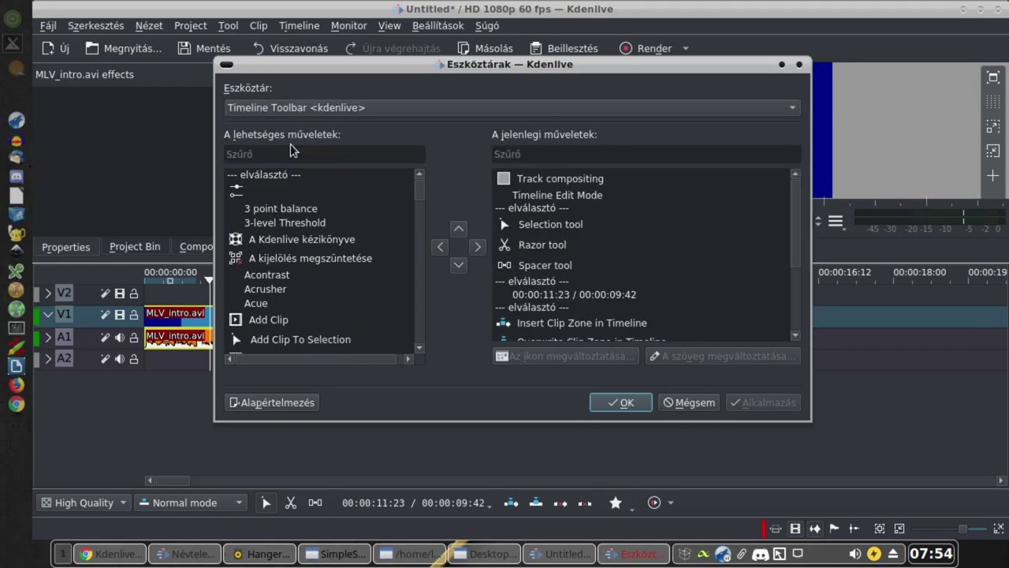
click(263, 154)
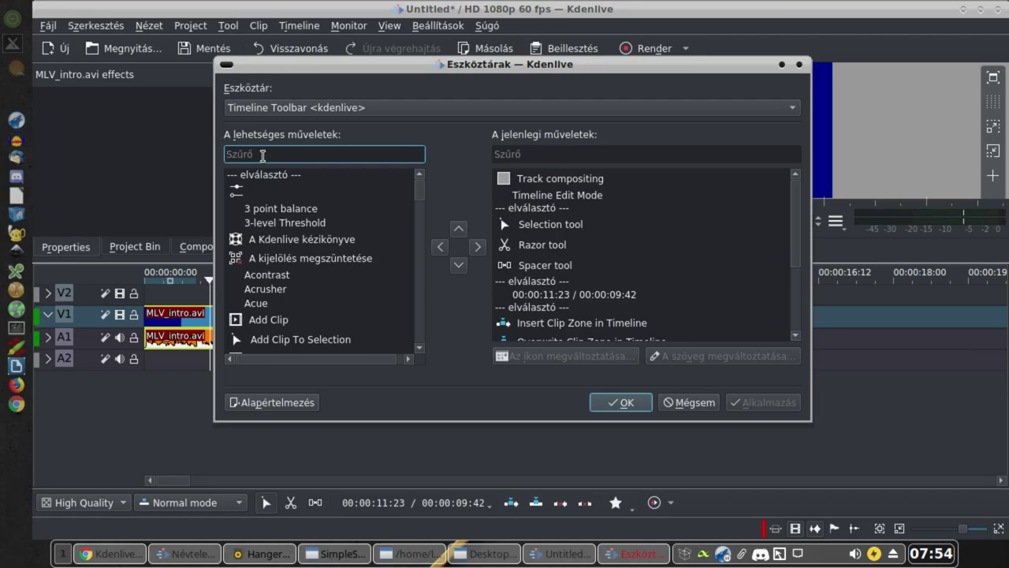
text(Mixed)
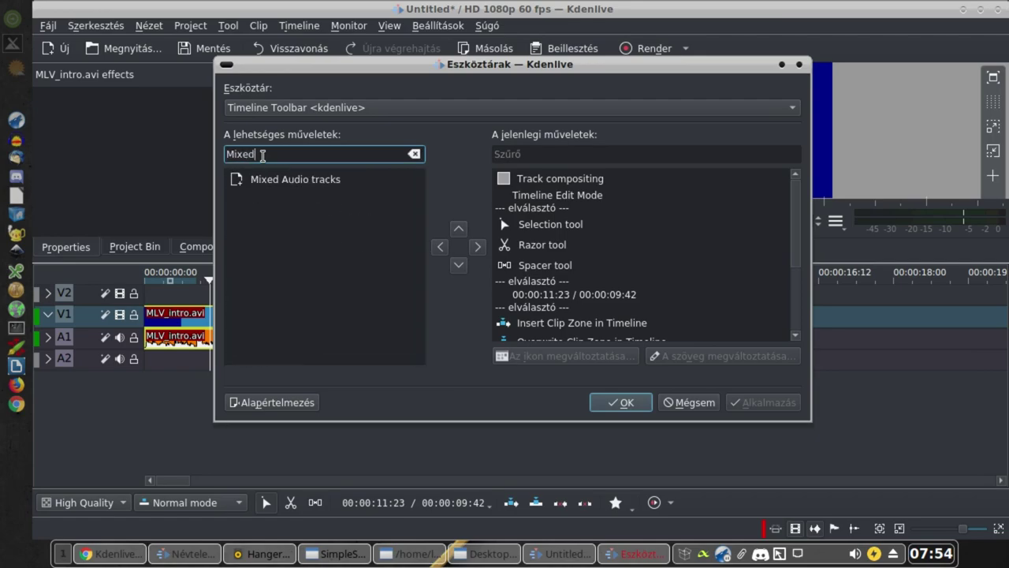
click(274, 179)
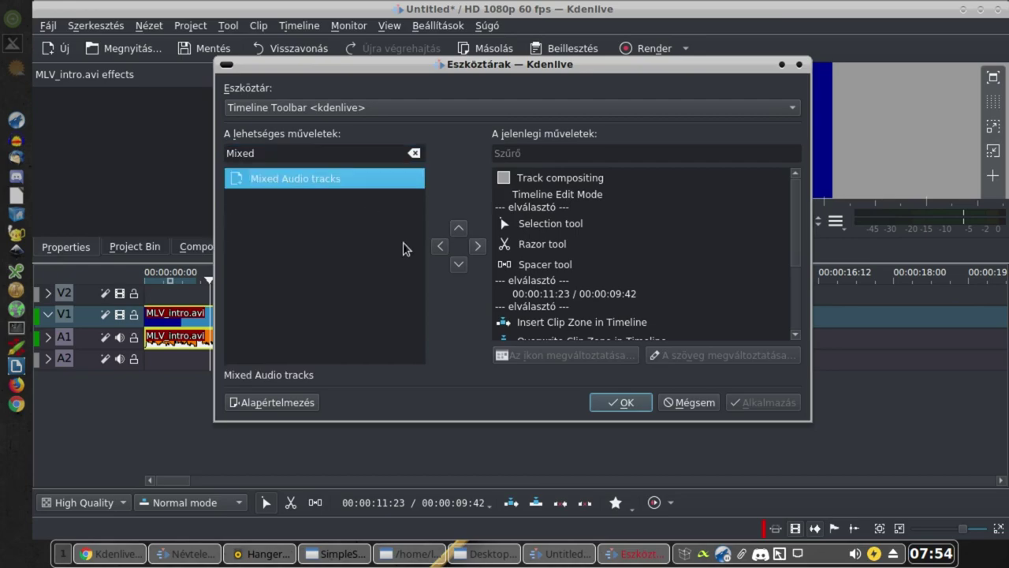
click(478, 247)
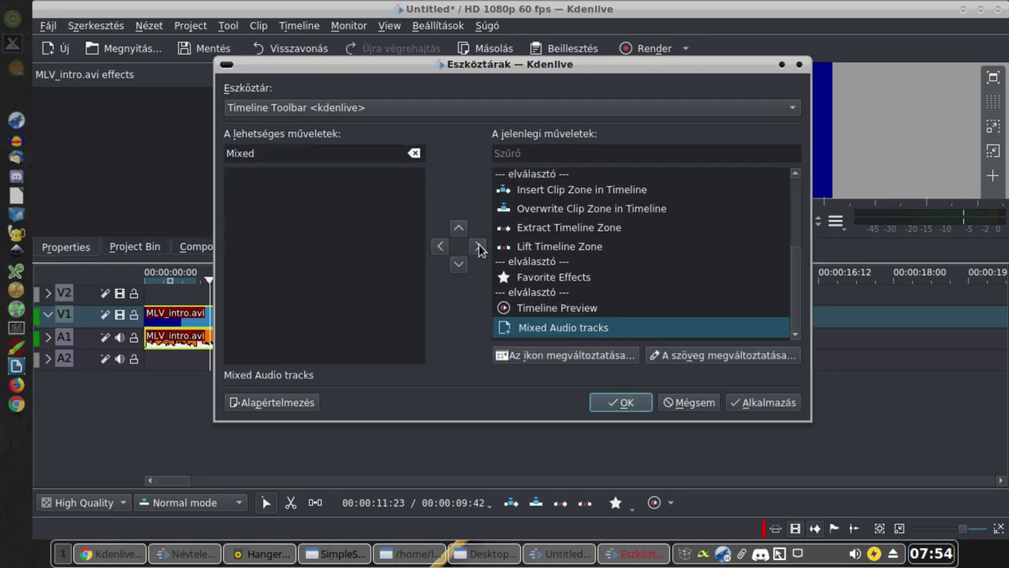
- Add the Split Audio Tracks action to the Timeline Toolbar, finding it with the filter "Spl", and accept the toolbar configuration
click(292, 152)
key(BackSpace)
key(BackSpace)
key(BackSpace)
key(BackSpace)
key(BackSpace)
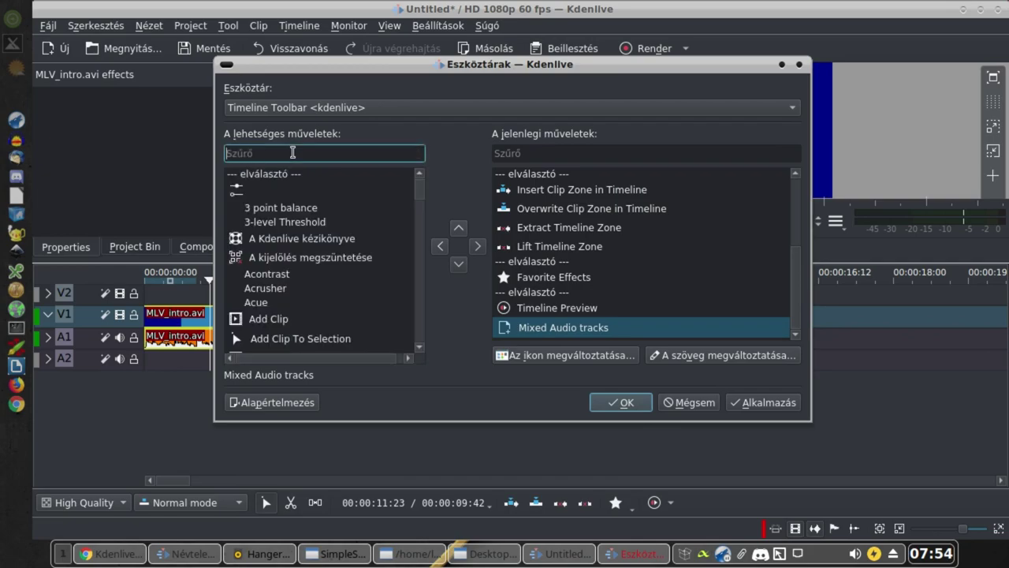
text(Spl)
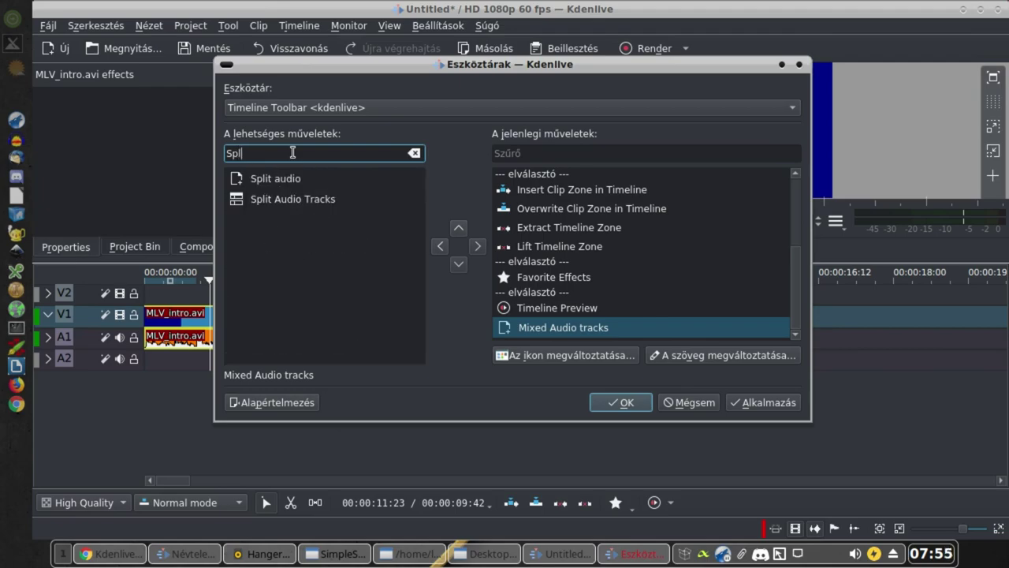
click(289, 201)
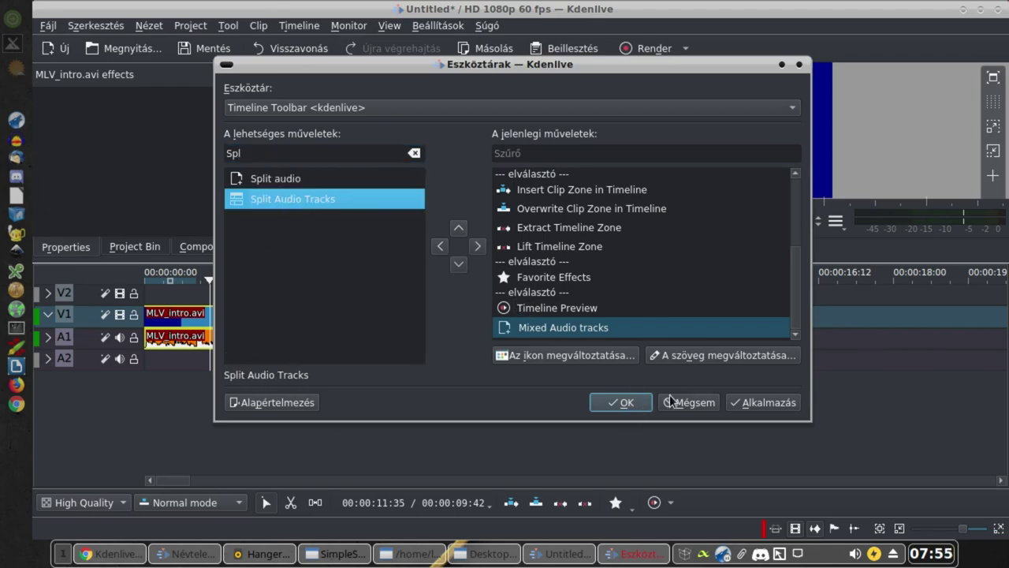
click(475, 247)
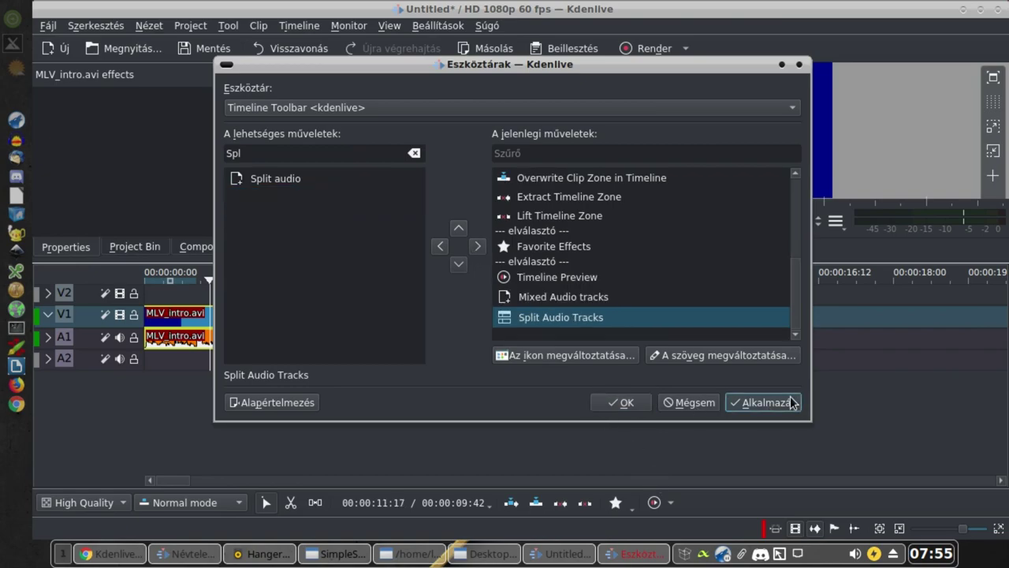
click(626, 402)
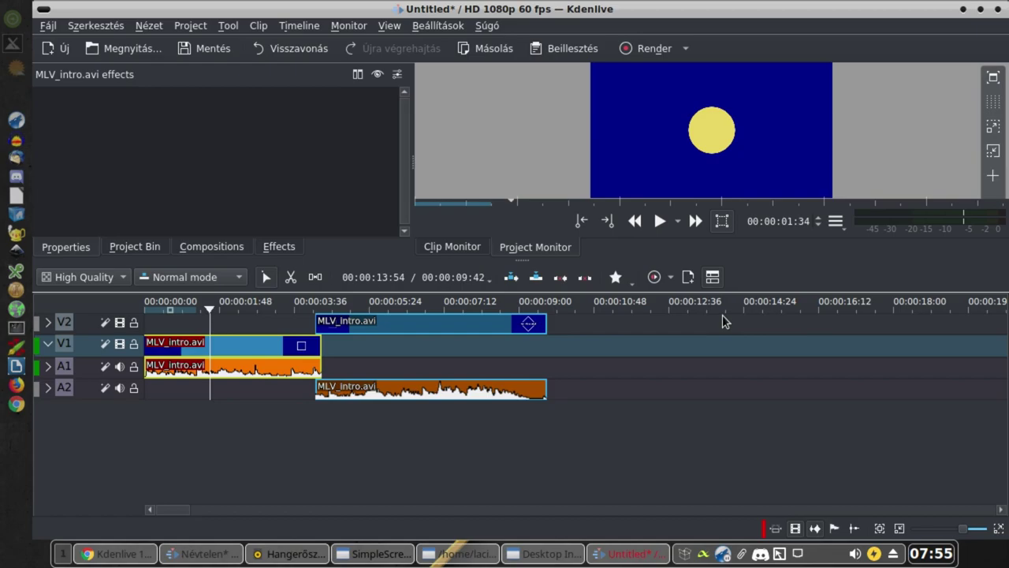
- Switch the timeline to the mixed audio tracks view and back to split audio tracks
click(687, 277)
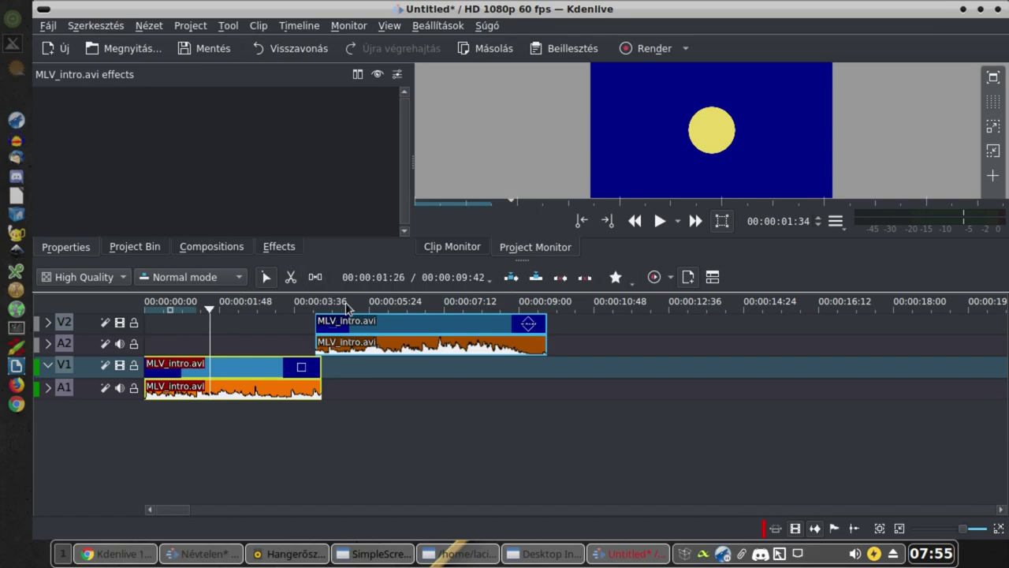
click(710, 278)
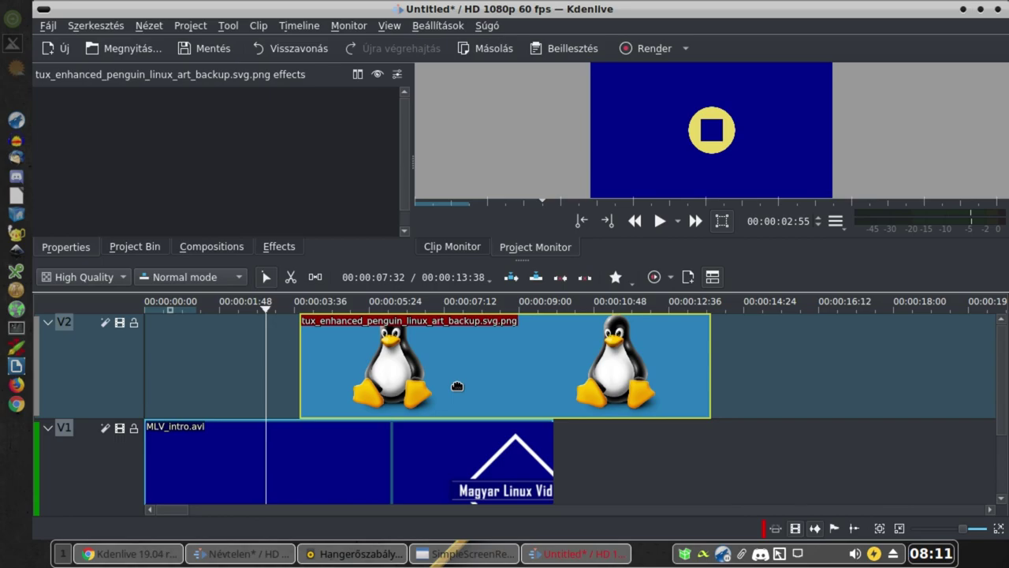
- Insert a Composite and transform composition on the penguin image clip on track V2
right_click(376, 381)
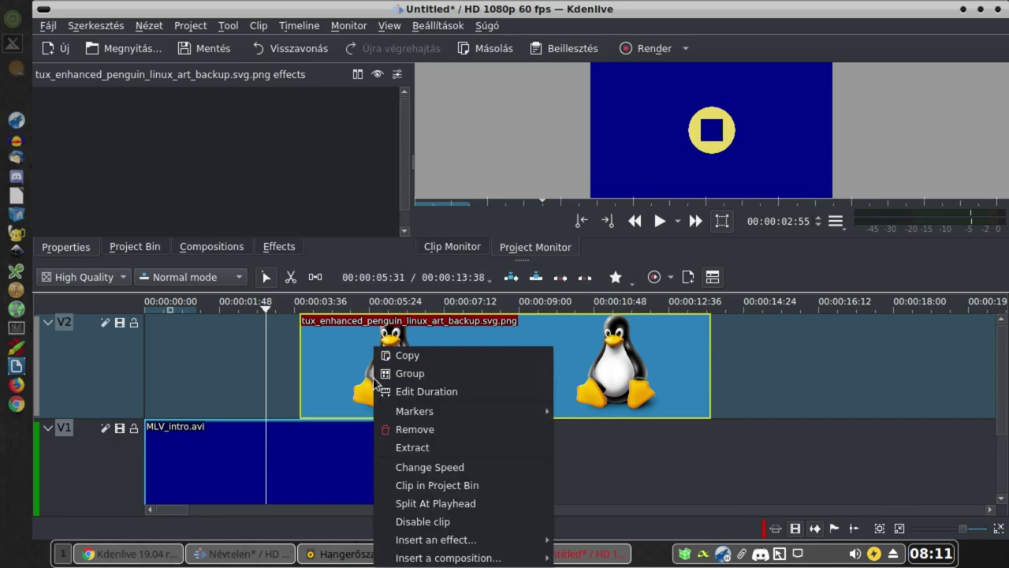
mouse_move(472, 558)
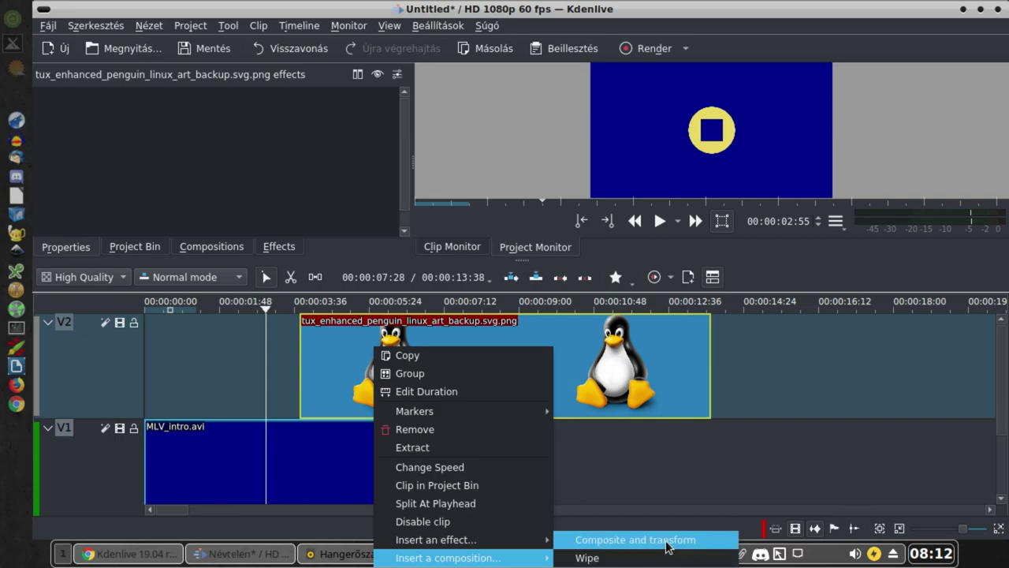
click(667, 544)
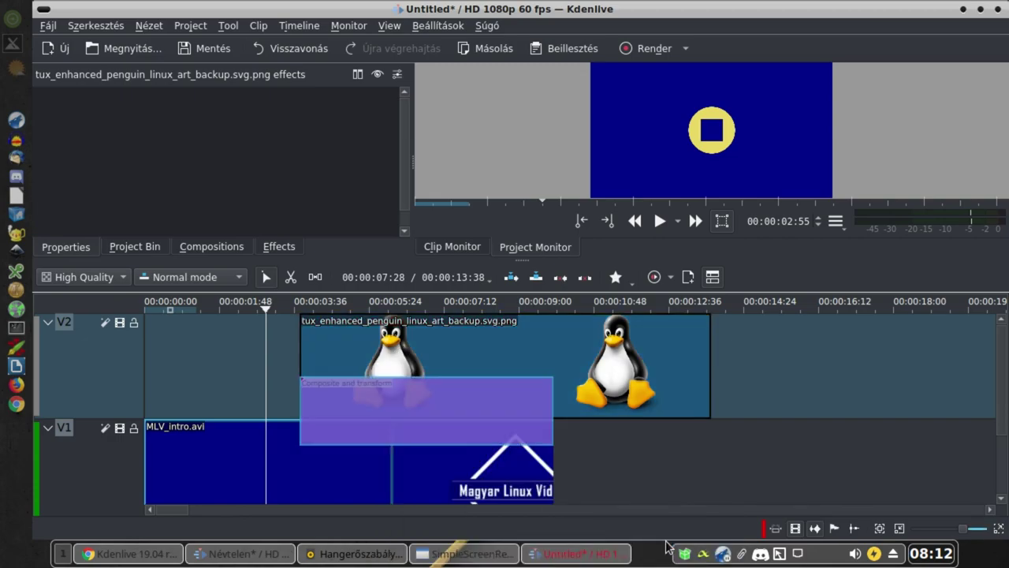
- Add a keyframe to the composition at 00:00:01:34 and set its size to 50%
click(408, 420)
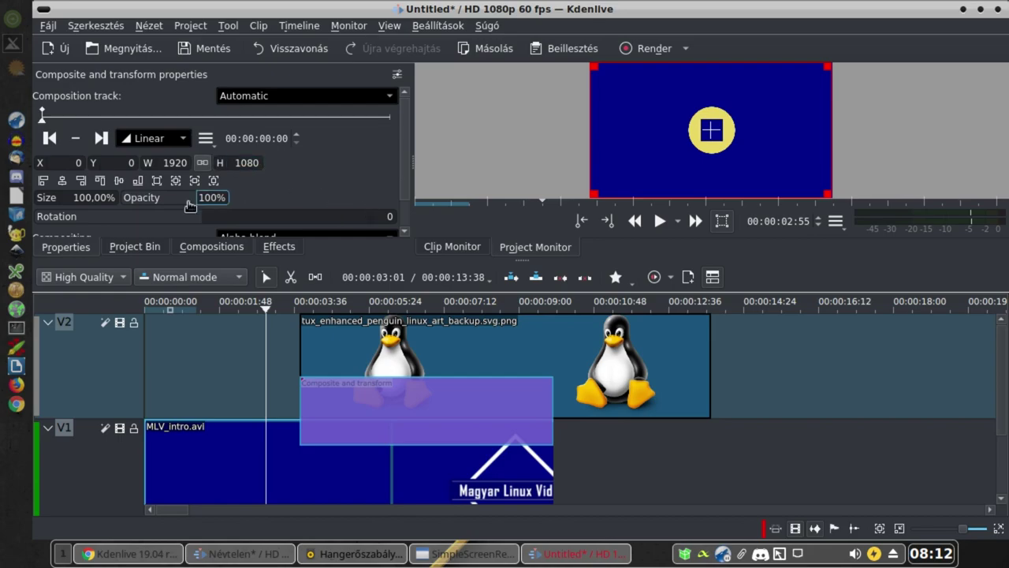
click(131, 116)
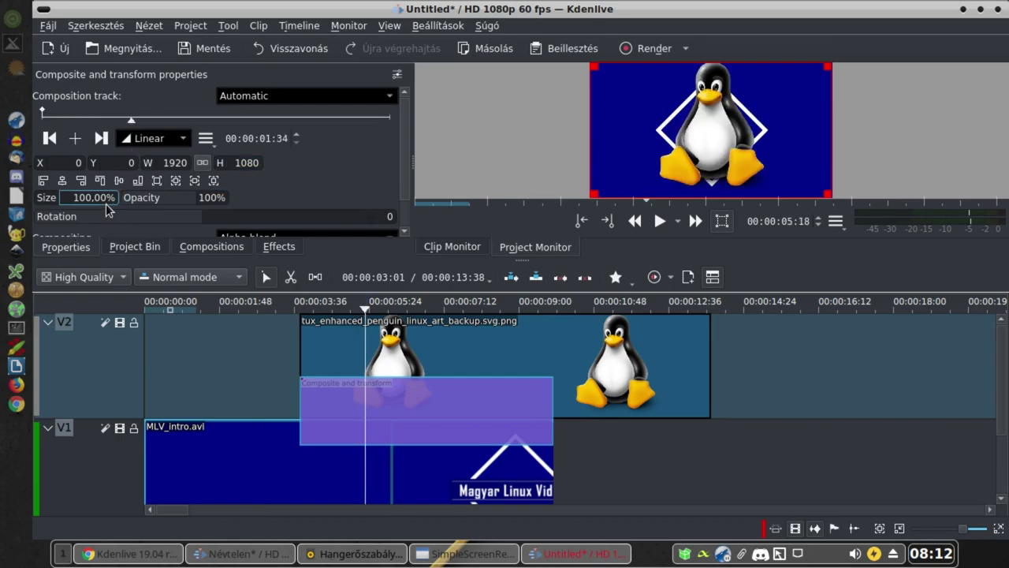
click(77, 138)
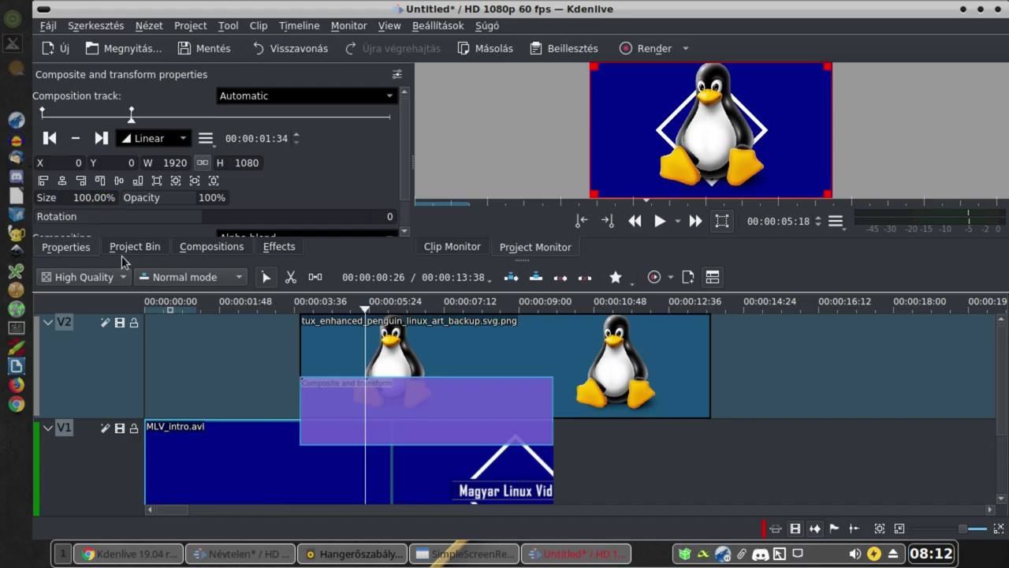
key(BackSpace)
text(5)
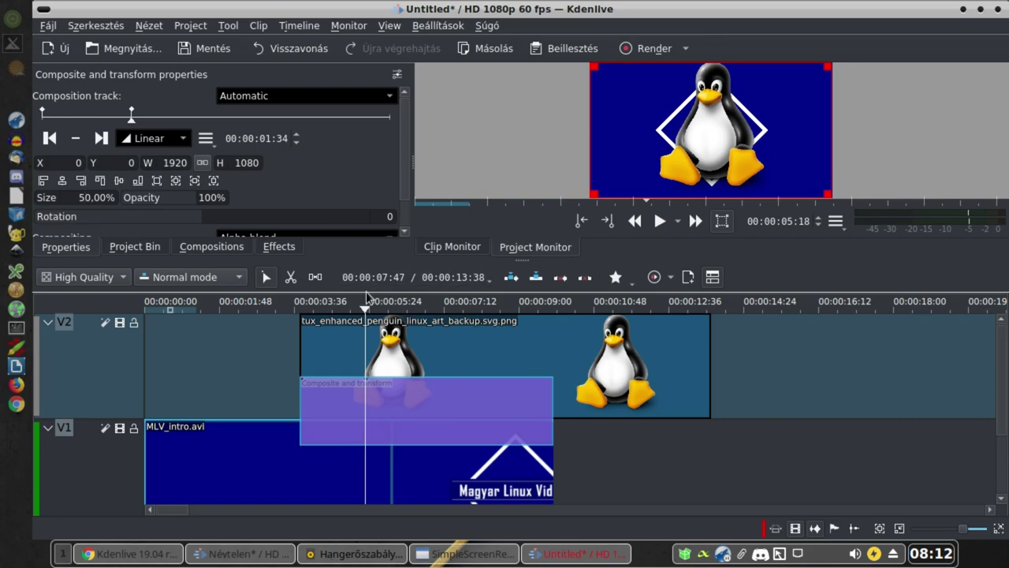
- Play back the timeline from just before the composition to preview the size change
click(291, 306)
key(space)
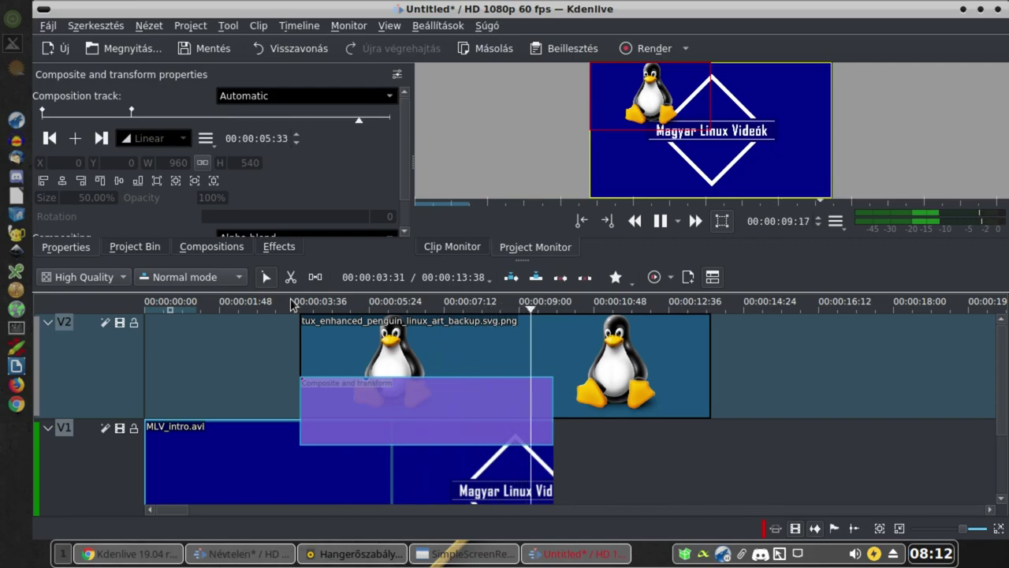
key(space)
- Add a third keyframe to the composition at 00:00:03:30 and set its size to 100%
click(242, 117)
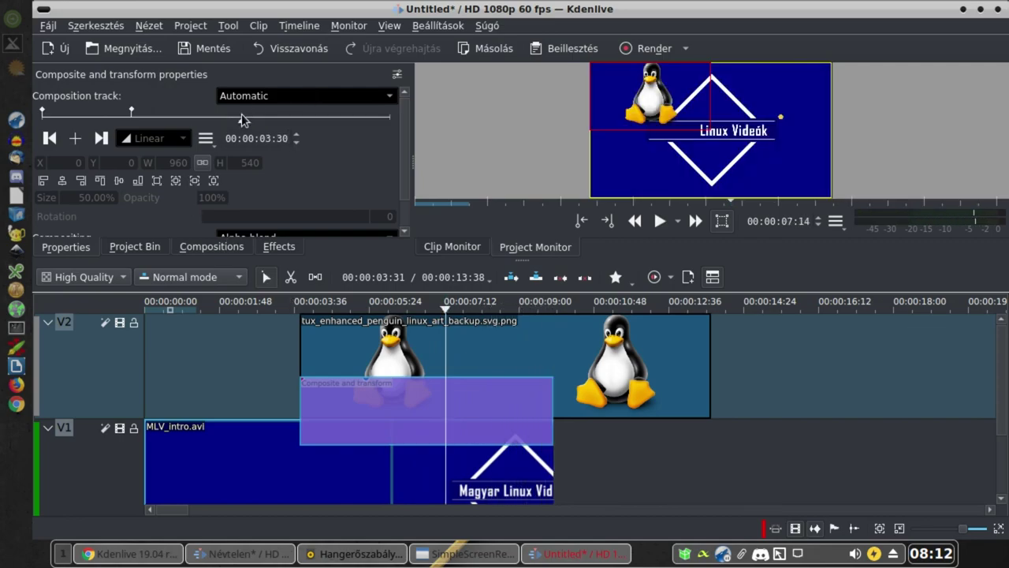
click(75, 138)
key(BackSpace)
text(1)
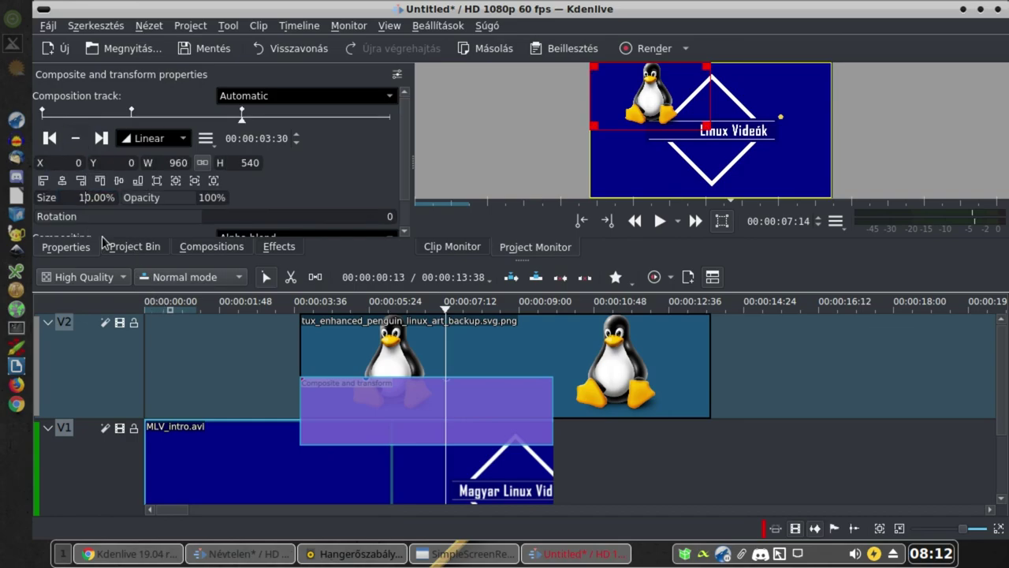
text(0)
- Play back the composition from before its start to check the three-keyframe size animation
click(286, 309)
key(space)
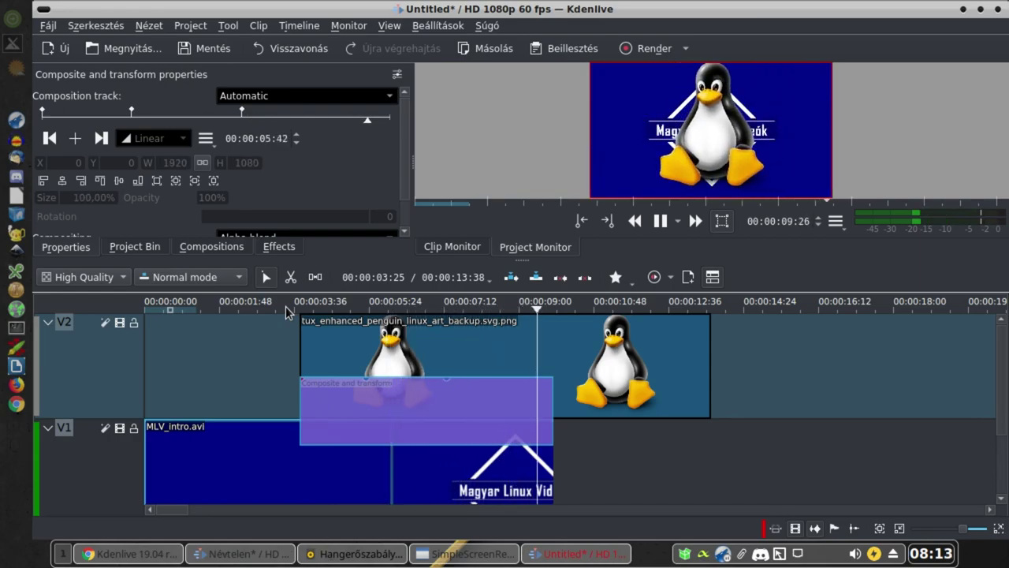
key(space)
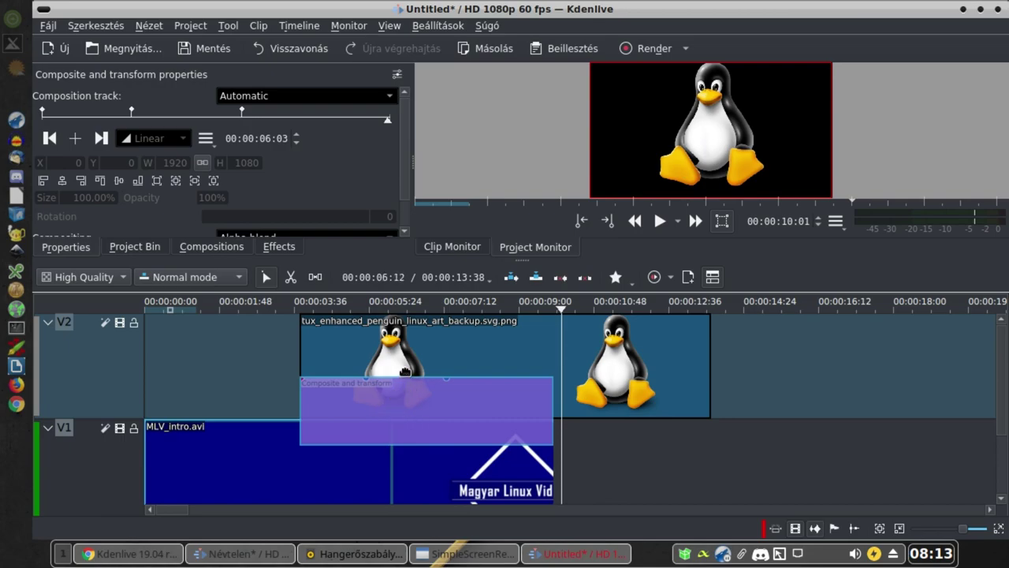
- Lower the second keyframe's opacity on the composition in the timeline, and shift the third keyframe later at about 80% opacity
click(416, 308)
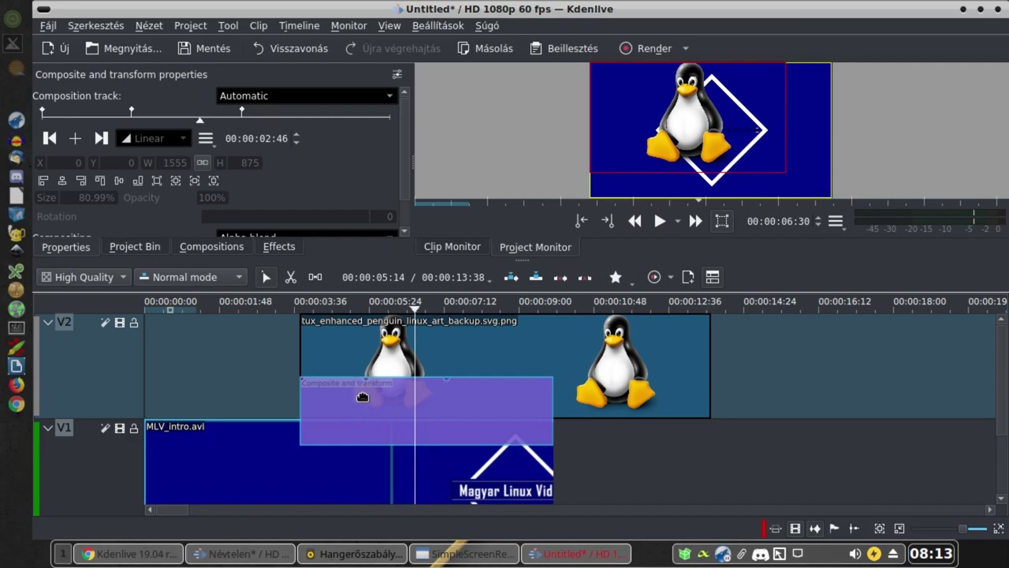
drag(370, 404, 367, 412)
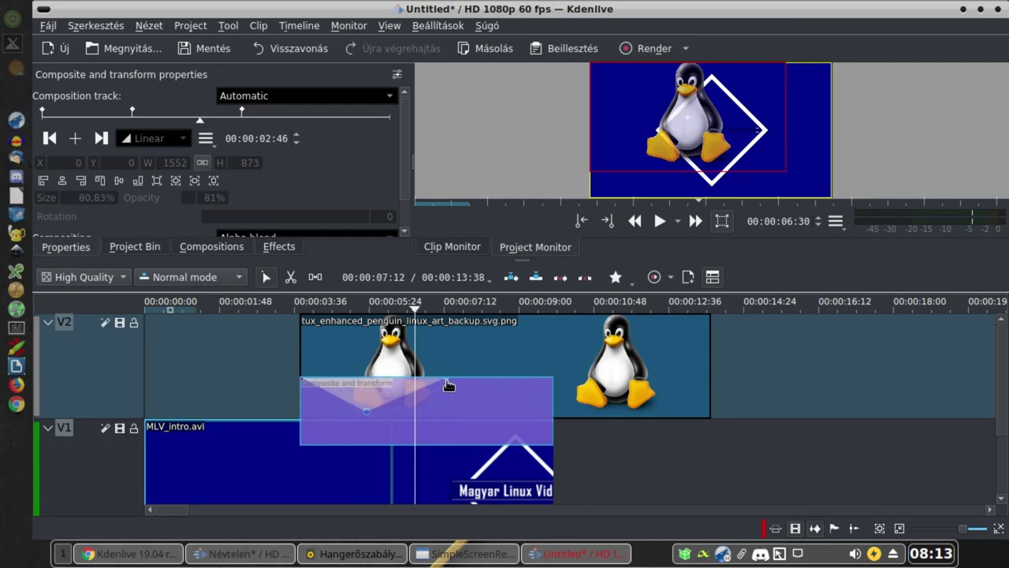
double_click(498, 390)
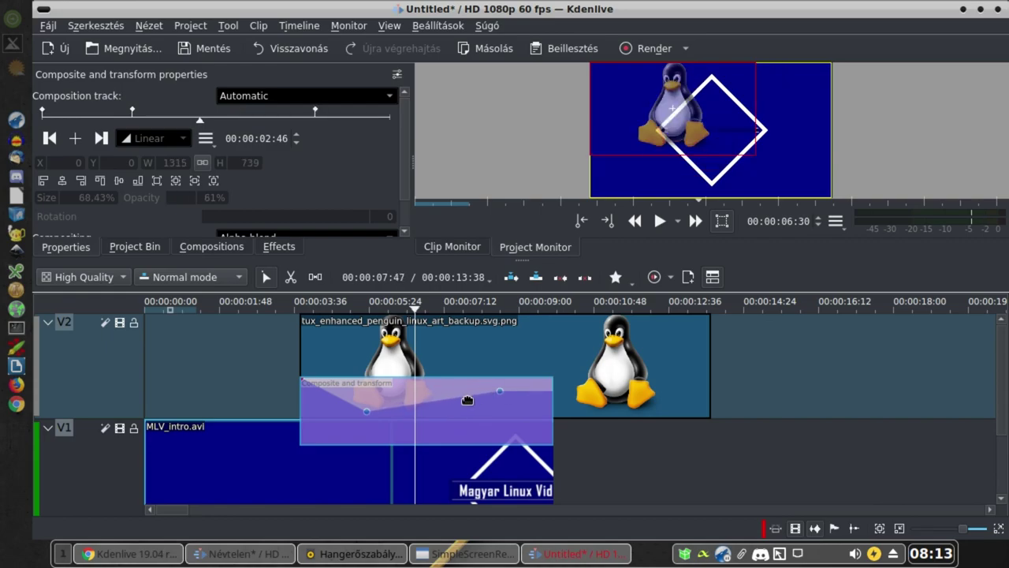
- Add two keyframes between the composition's second and last keyframes and strongly lower the opacity of the earlier new one
click(469, 403)
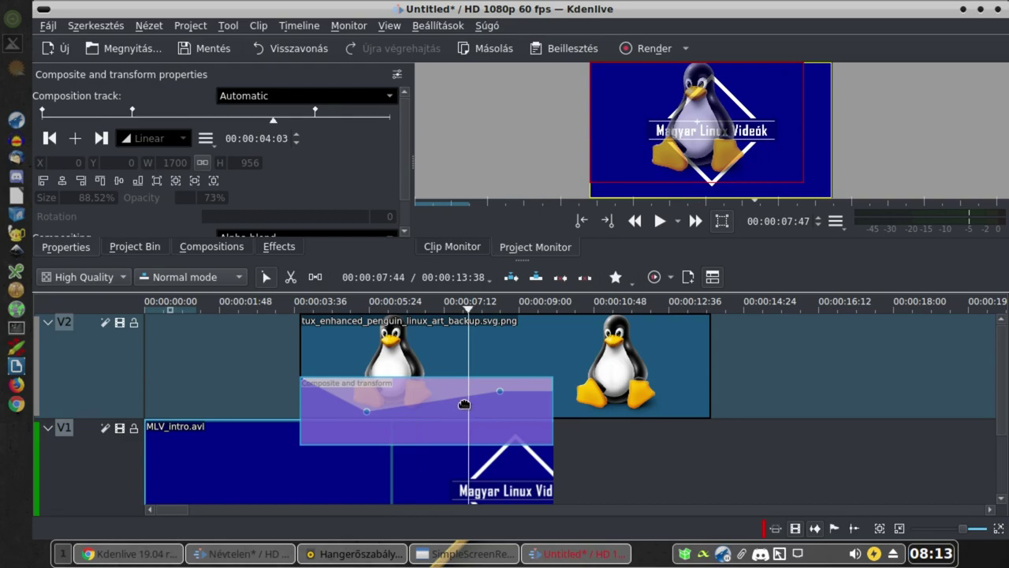
double_click(451, 396)
double_click(418, 398)
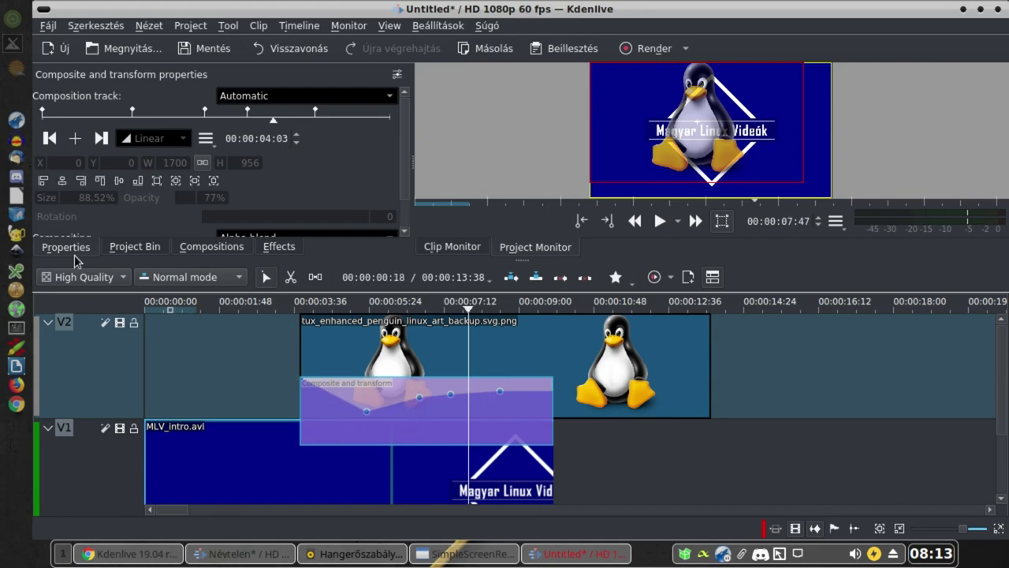
drag(419, 402, 419, 427)
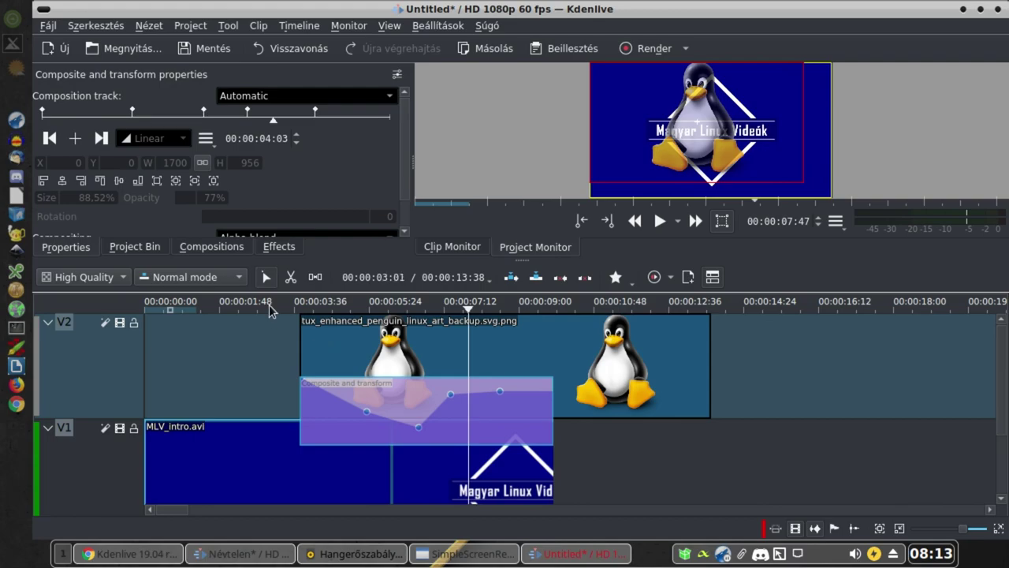
- Play back the composition from before its start to check the opacity changes
click(270, 306)
key(space)
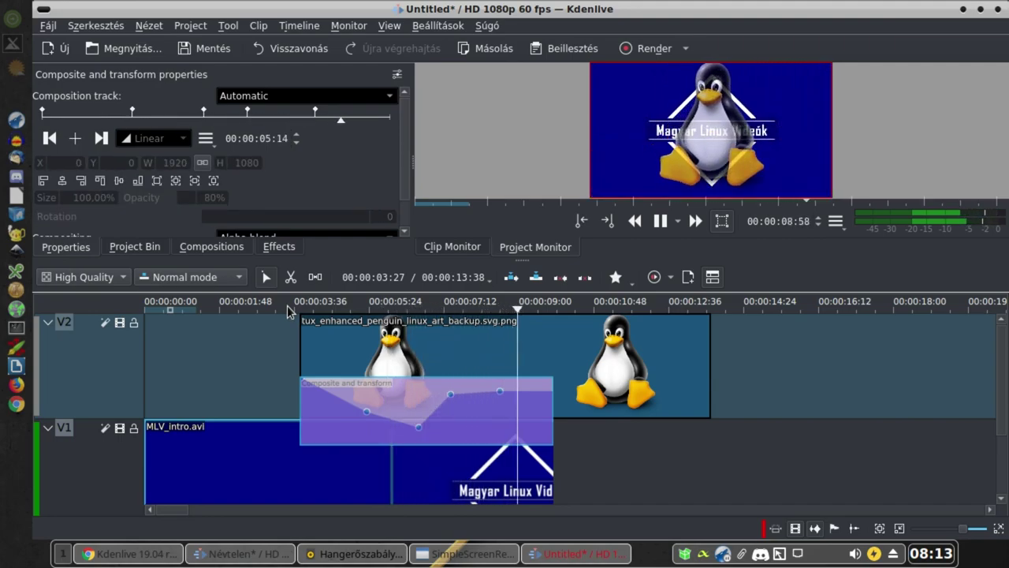
key(space)
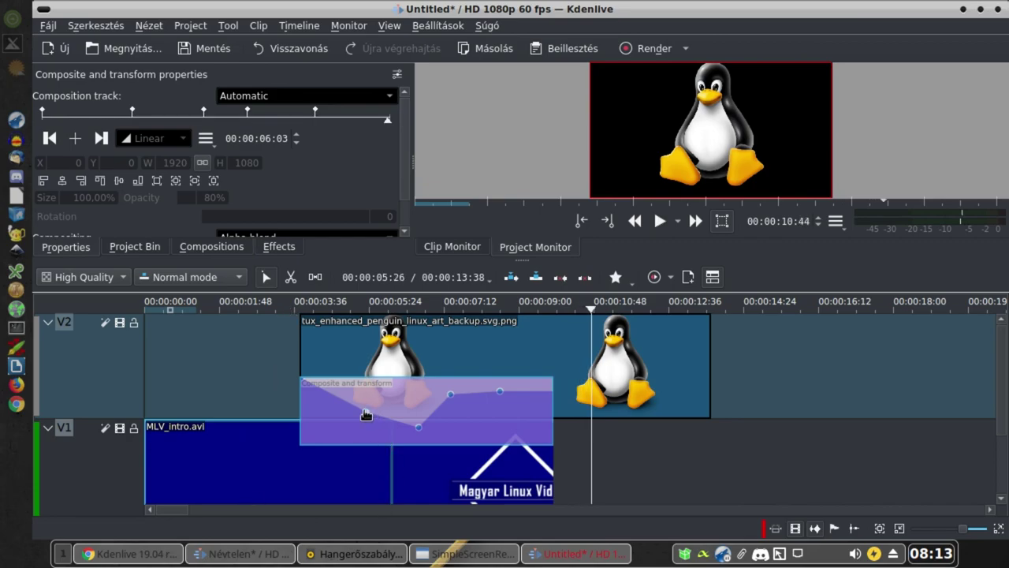
- Move the composition's second keyframe to 00:00:01:42 with 69% opacity and play back the result
drag(366, 414, 371, 399)
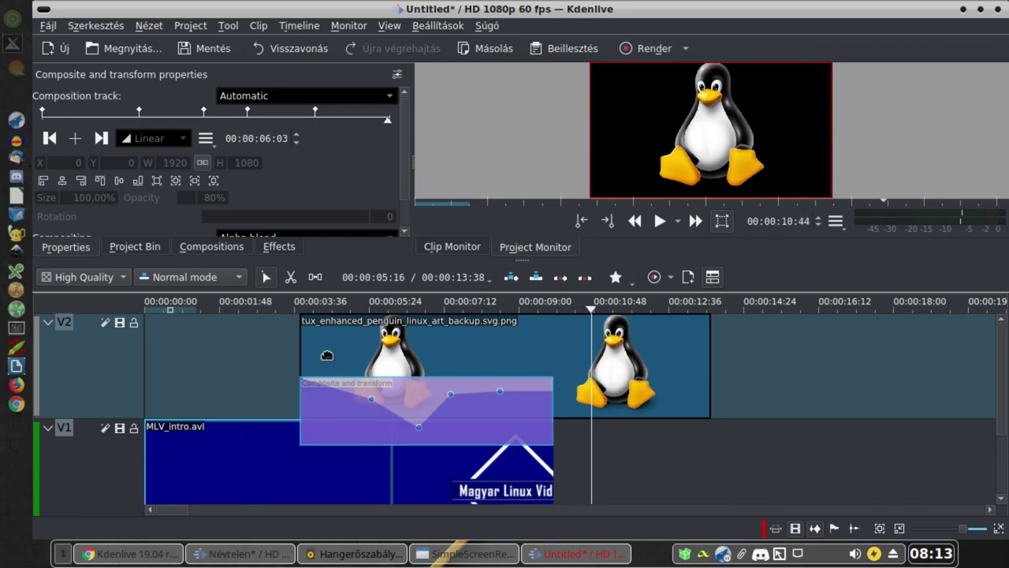
click(303, 308)
key(space)
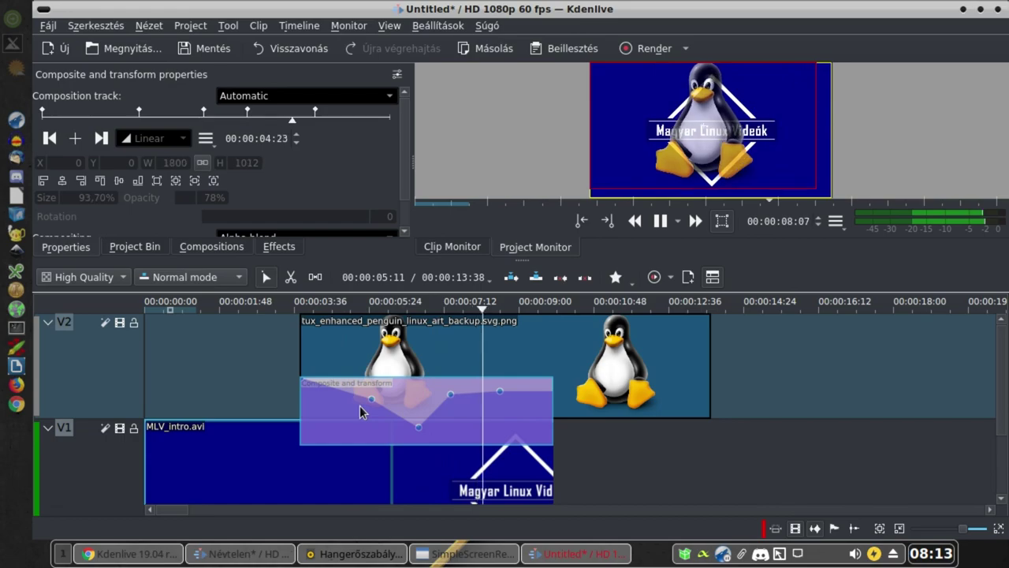
key(space)
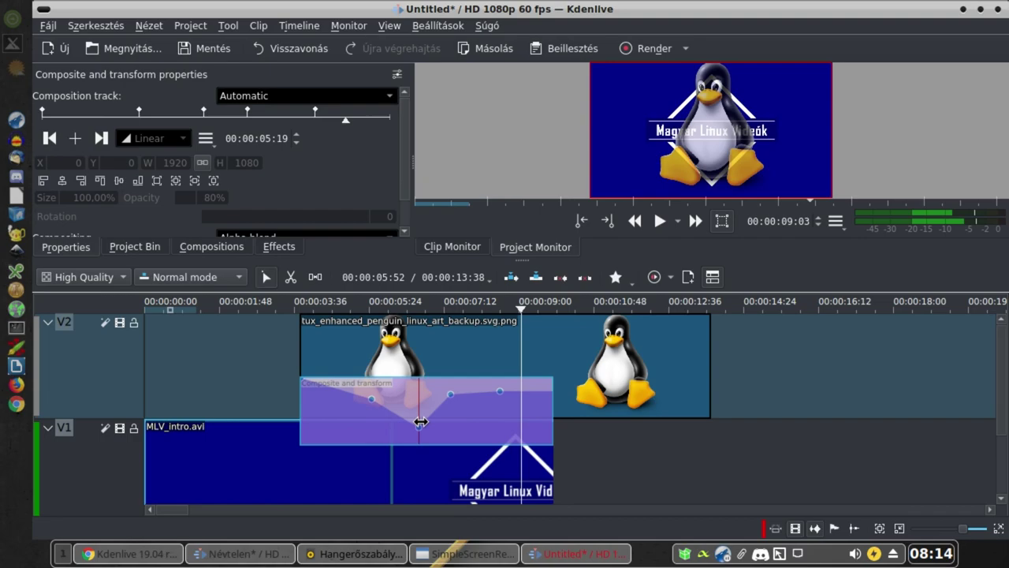
- Go to the composition's second keyframe and shift the fourth keyframe later, closer to the last one
click(372, 403)
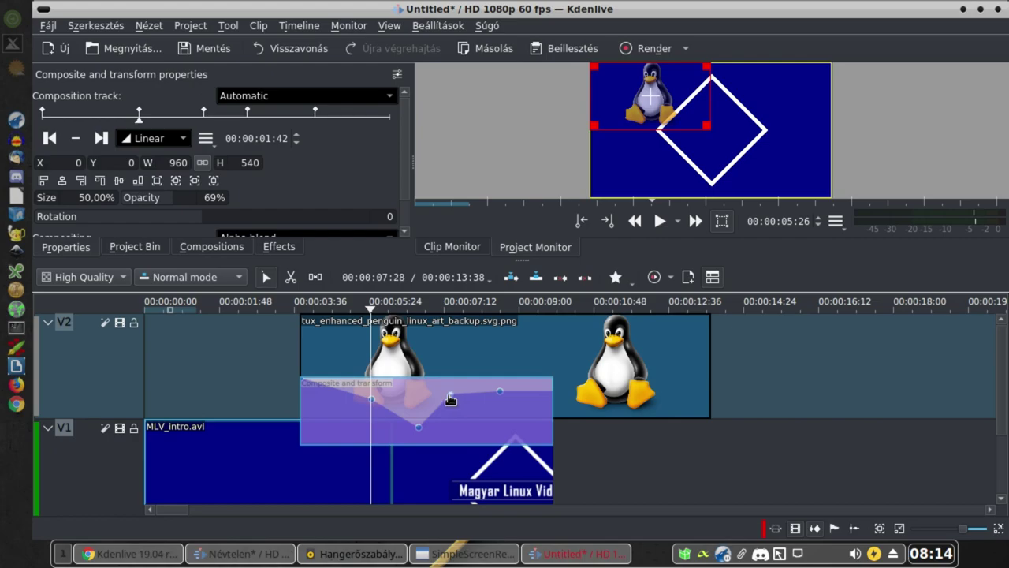
drag(450, 403, 478, 391)
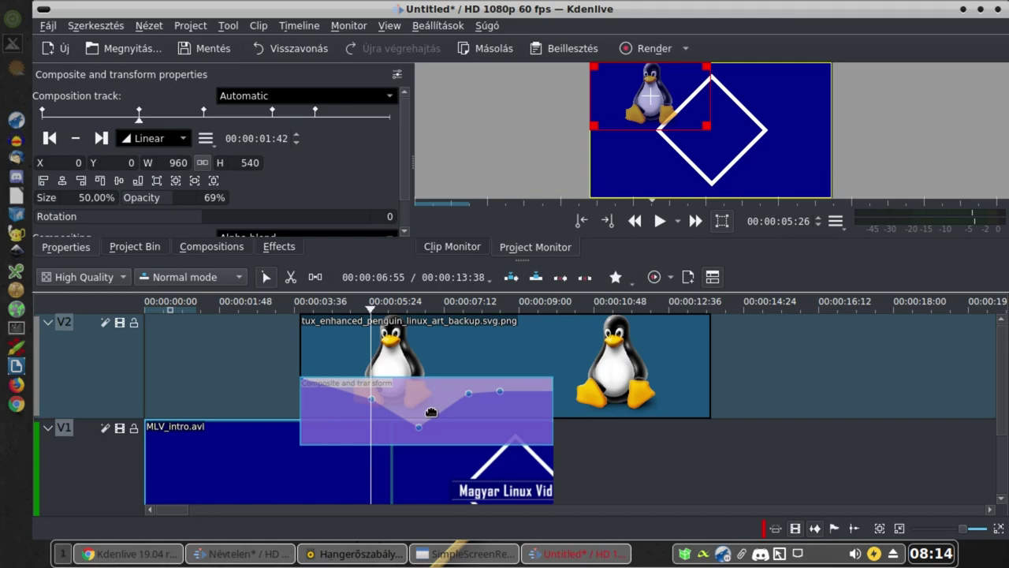
- Enlarge the height of track V2 to make the composition's keyframe graph taller, and select its lowest keyframe
scroll(511, 423, down, 3)
scroll(512, 423, up, 3)
scroll(74, 418, down, 1)
click(74, 418)
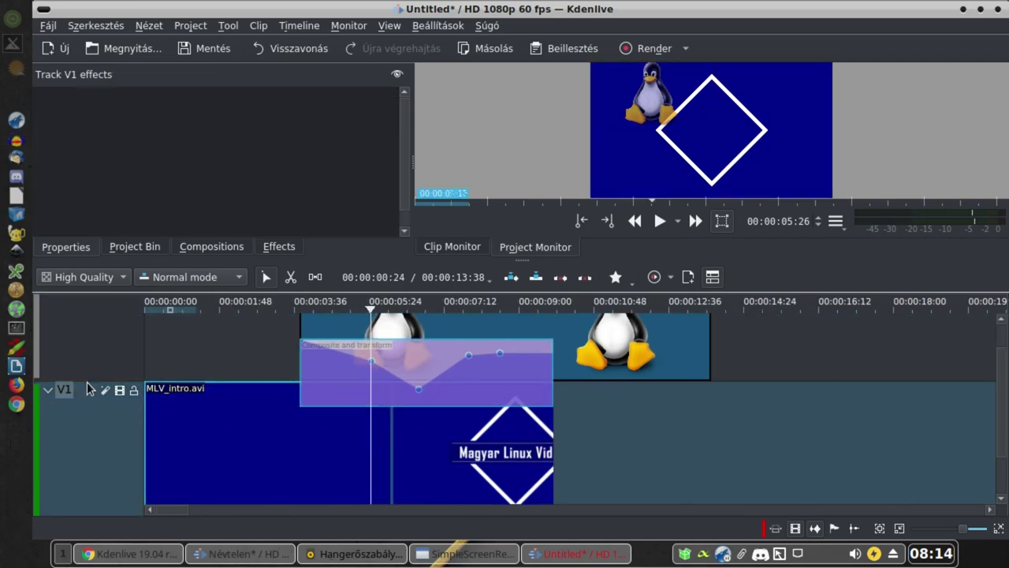
drag(86, 380, 76, 456)
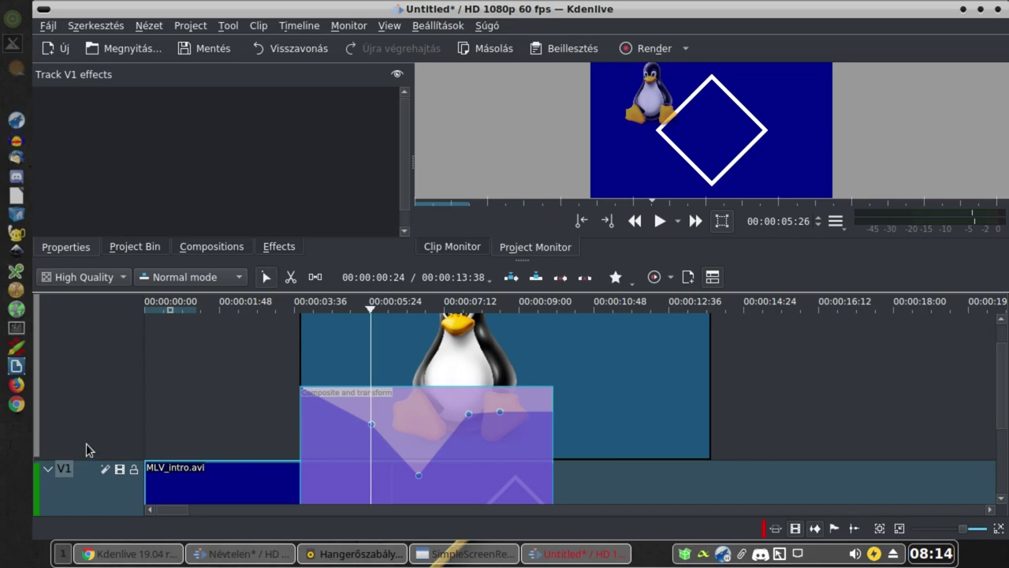
click(418, 476)
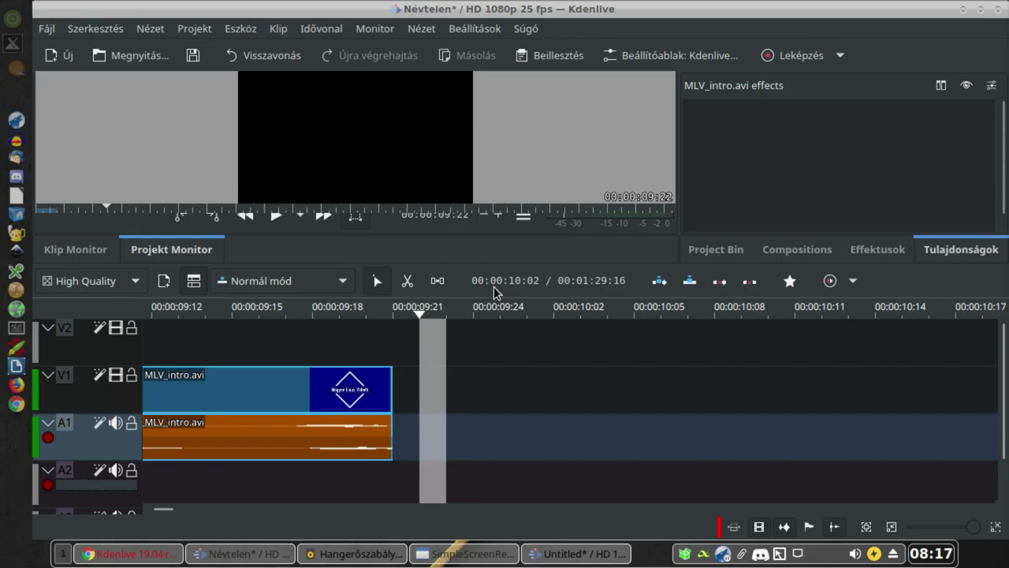
- Hide the record controls on audio track A1 and show them again
right_click(68, 438)
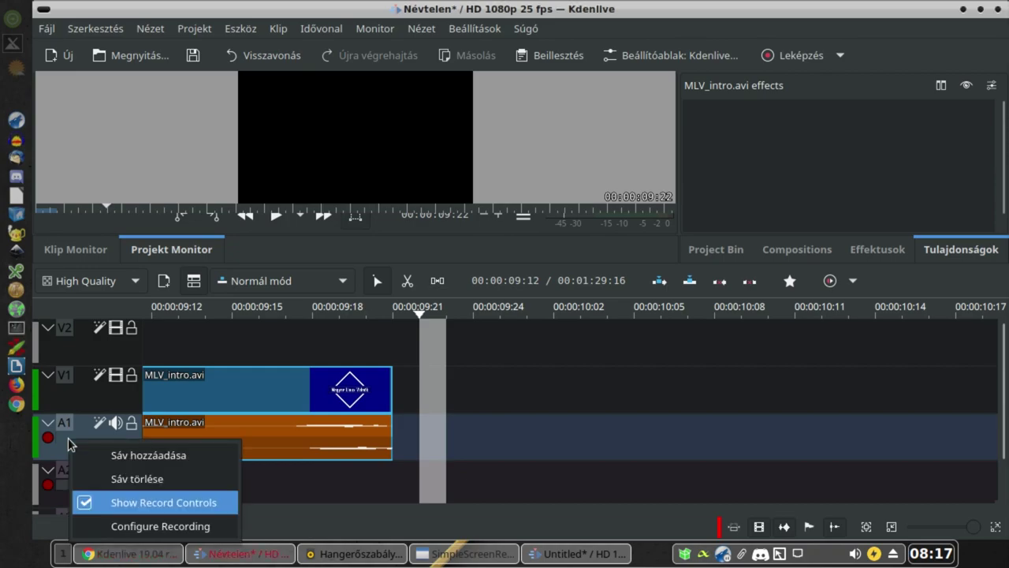
click(94, 501)
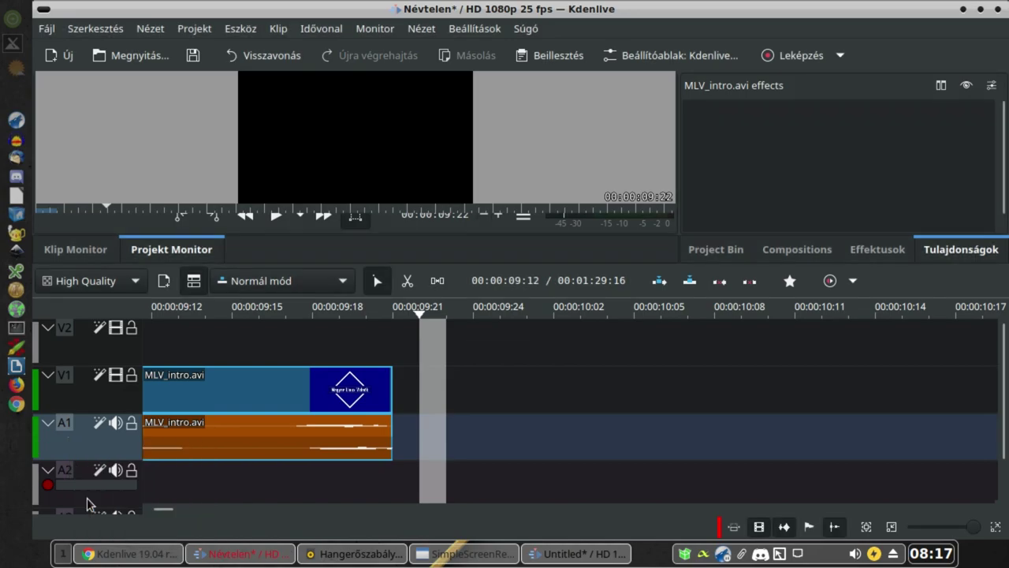
right_click(92, 444)
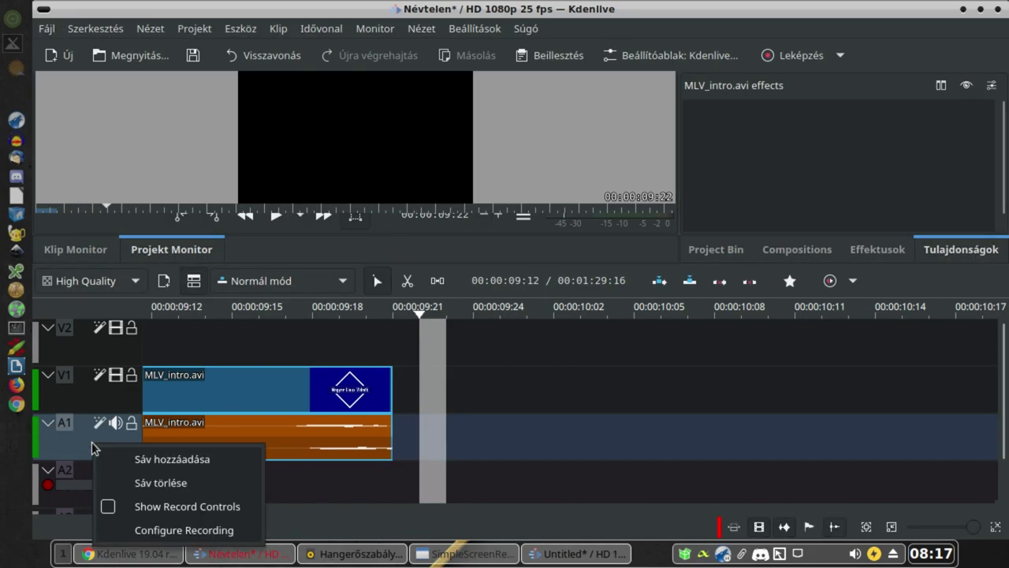
click(103, 507)
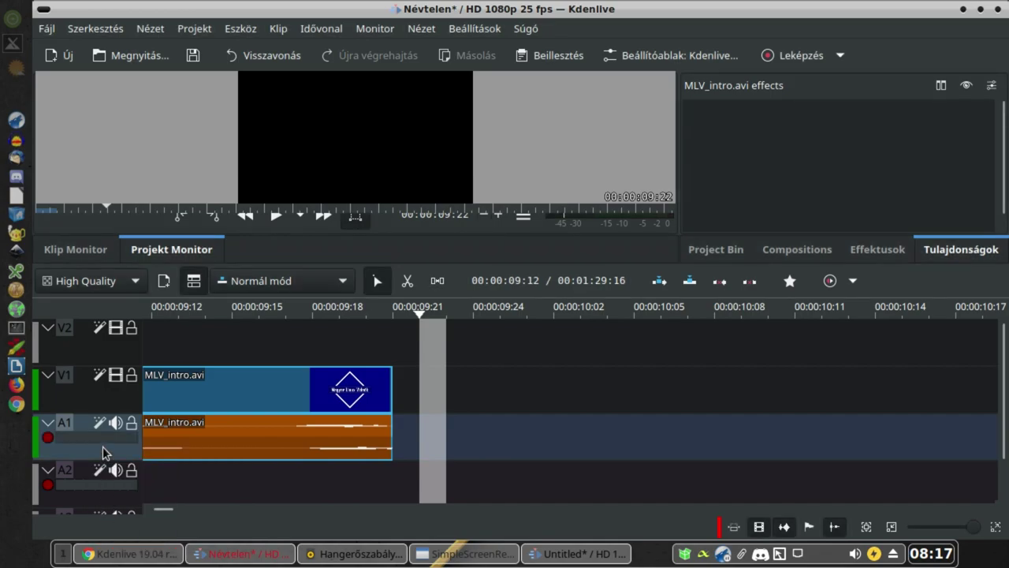
- Open the recording configuration from track A1, check the audio capture volume and device, and accept the settings
right_click(103, 452)
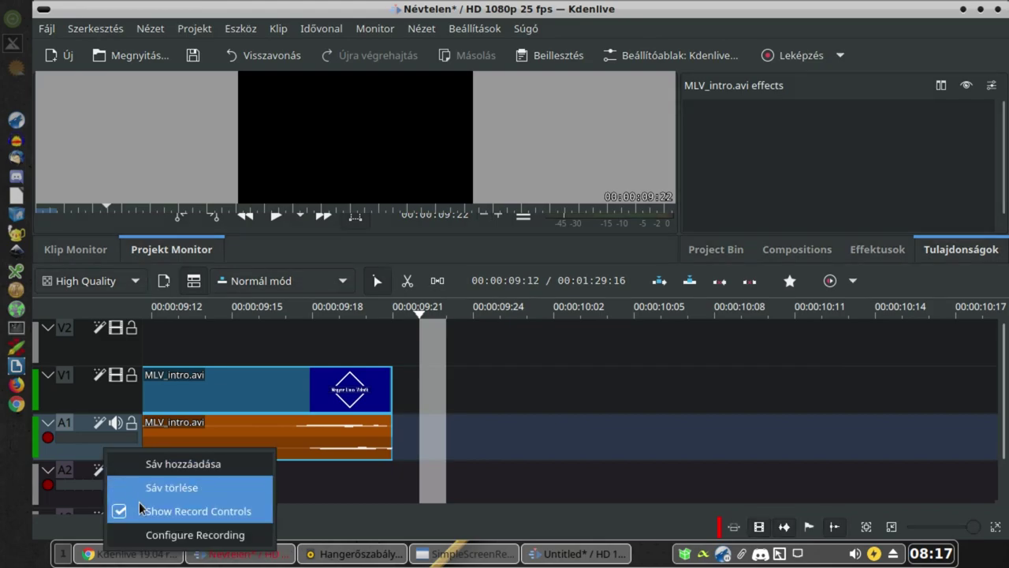
click(160, 540)
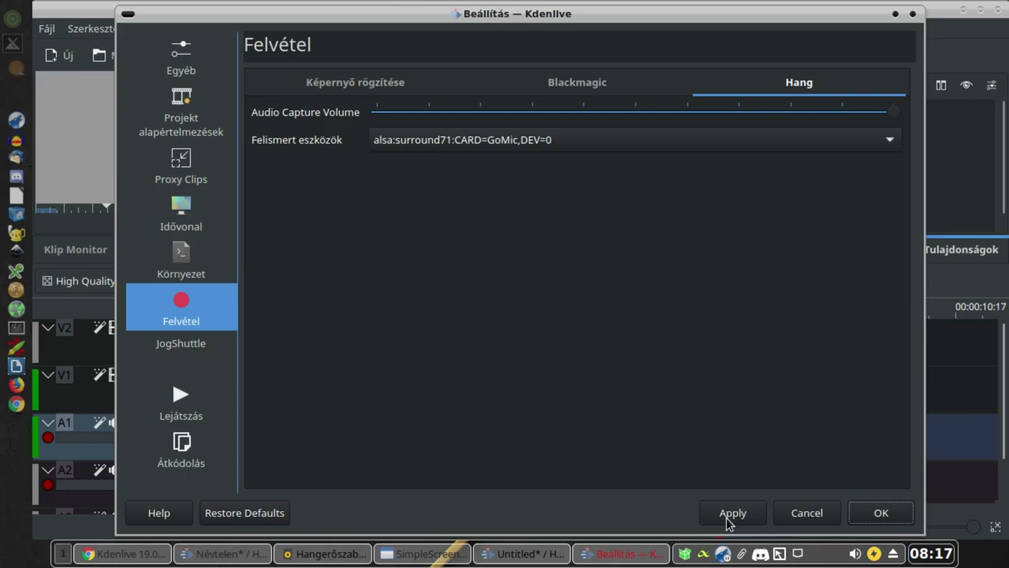
click(883, 514)
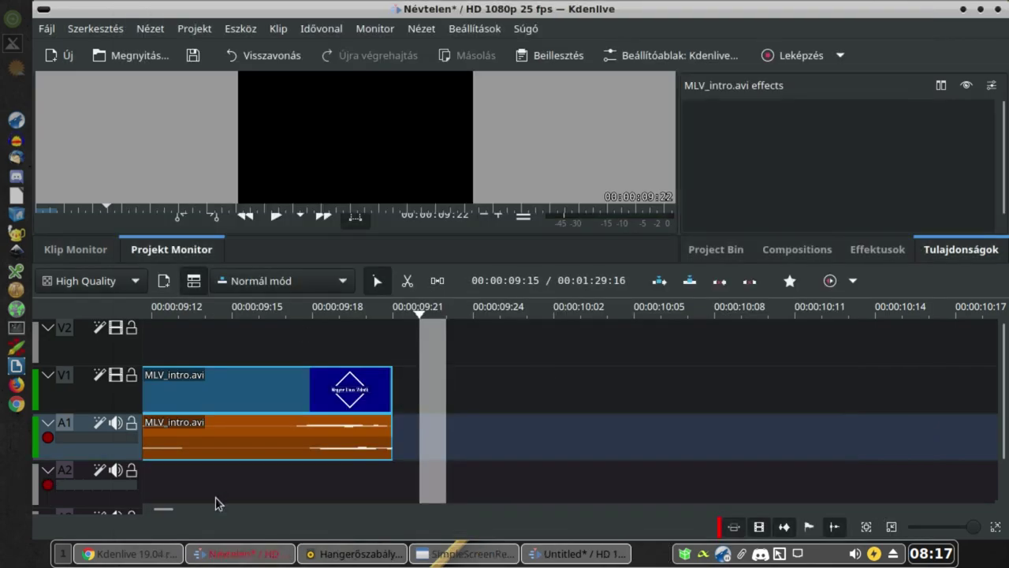
- Record a short audio take on track A1 and place the new recording on A1 directly after the MLV_intro.avi clip
click(48, 439)
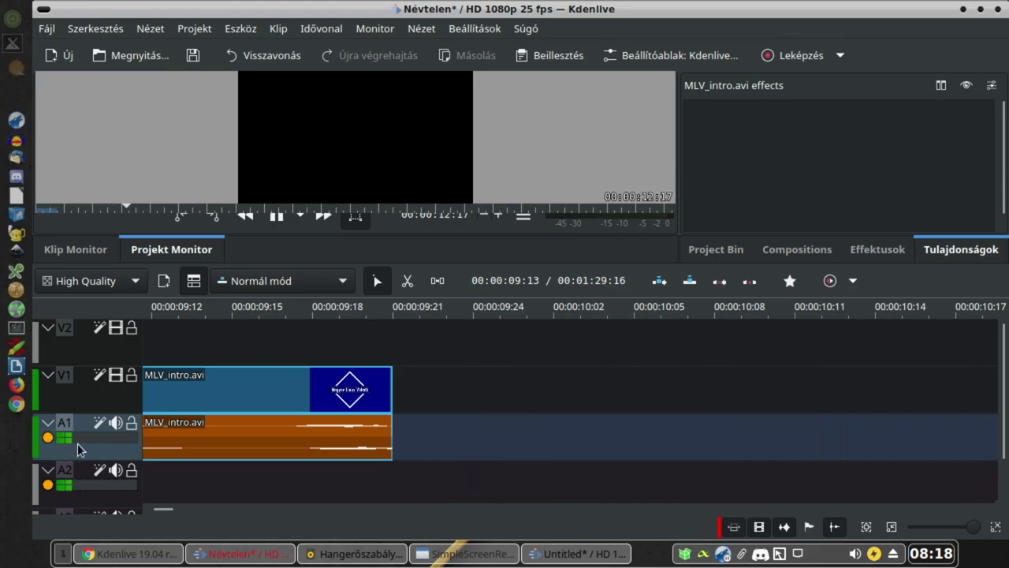
click(48, 439)
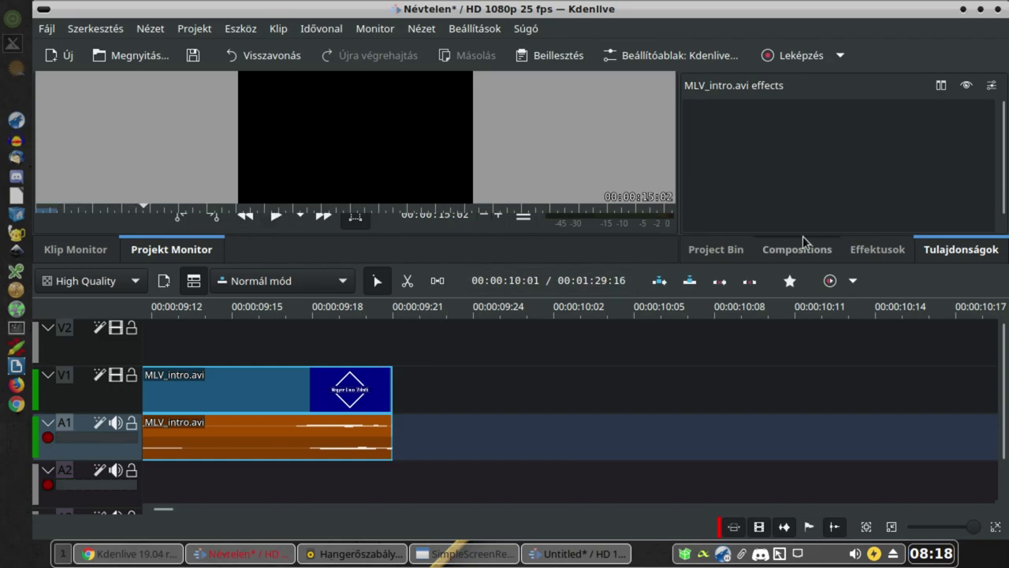
click(704, 250)
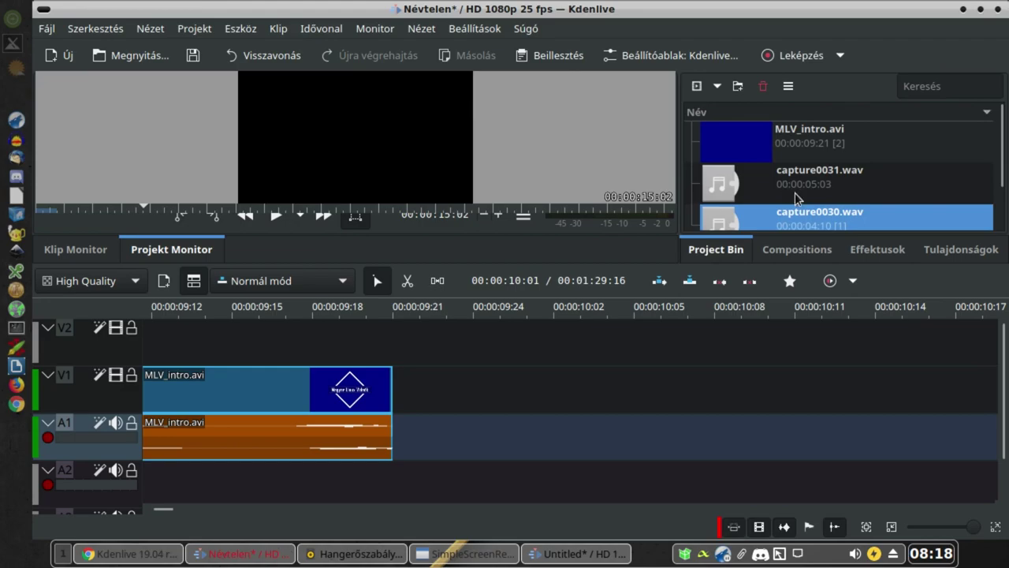
drag(798, 217, 525, 367)
scroll(602, 422, down, 4)
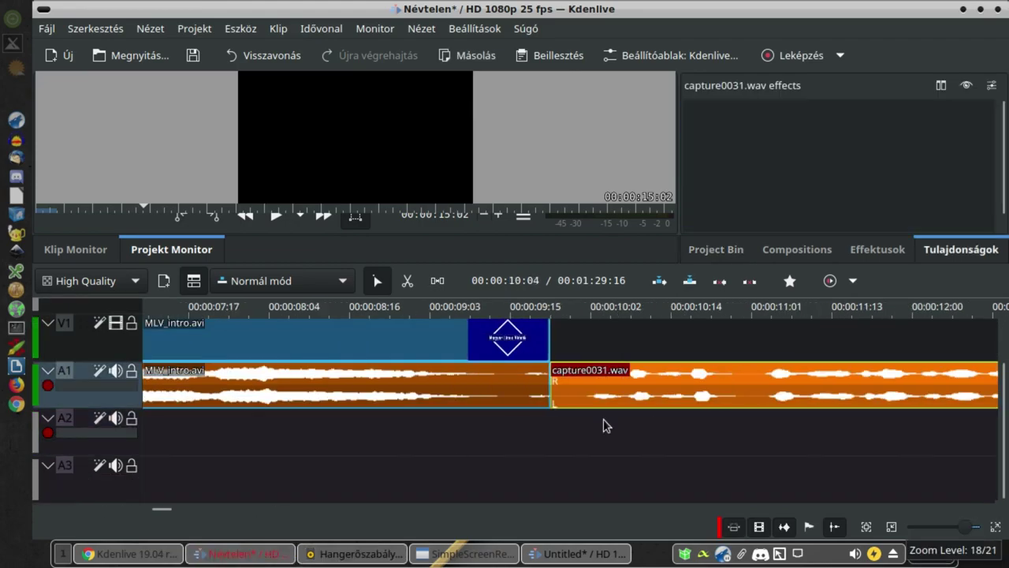
scroll(479, 421, up, 1)
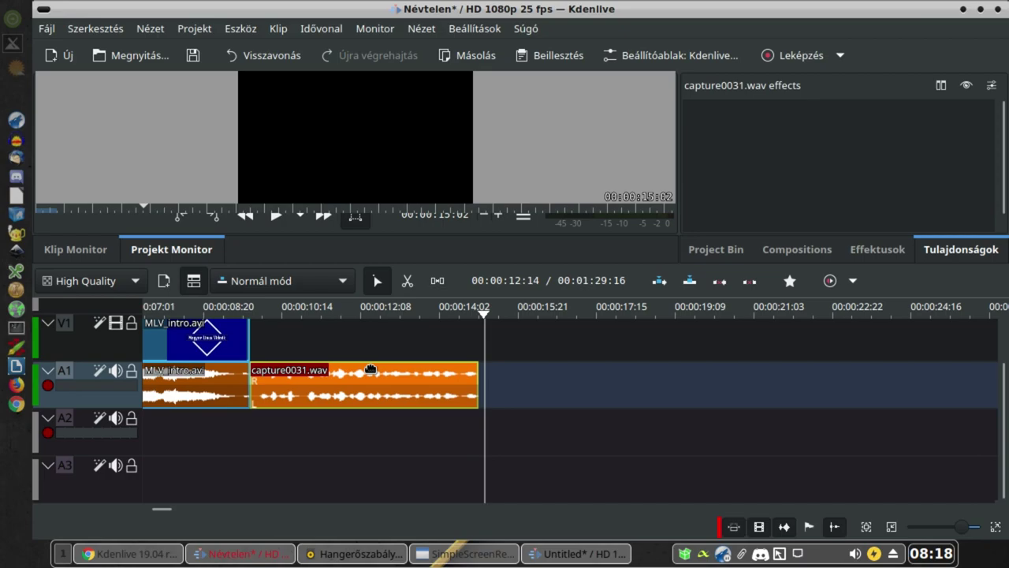
- Delete the recorded audio clip that follows MLV_intro.avi on track A1
key(Delete)
scroll(236, 355, up, 3)
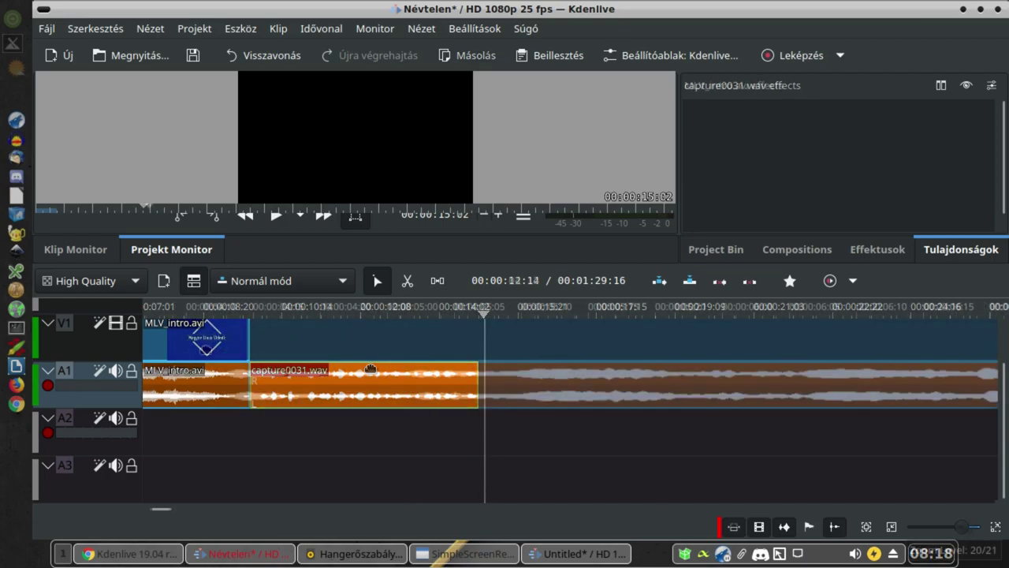
scroll(205, 349, down, 1)
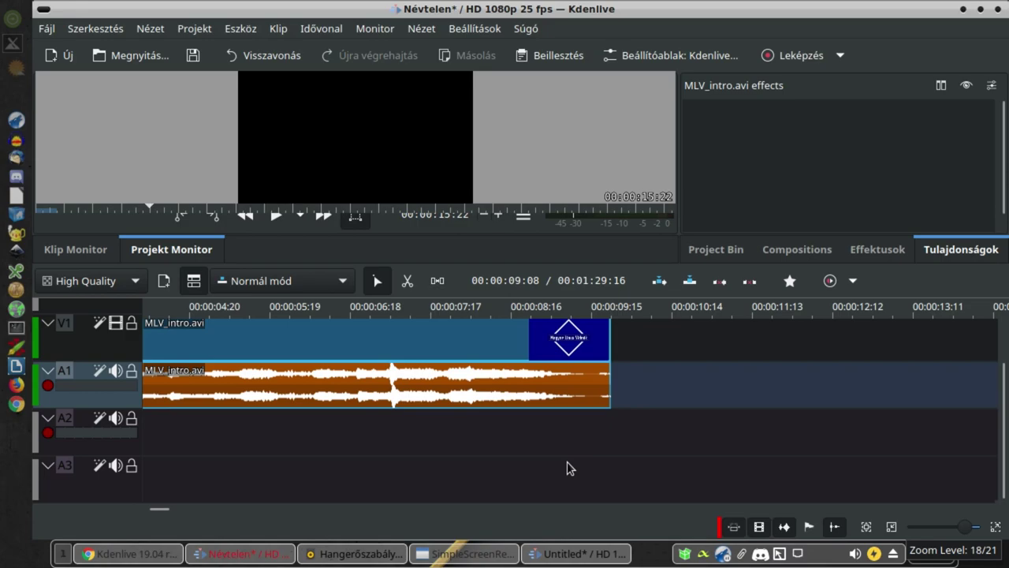
- Try to record audio on track A1 with the playhead at 00:00:05:24, over the existing clip
click(288, 310)
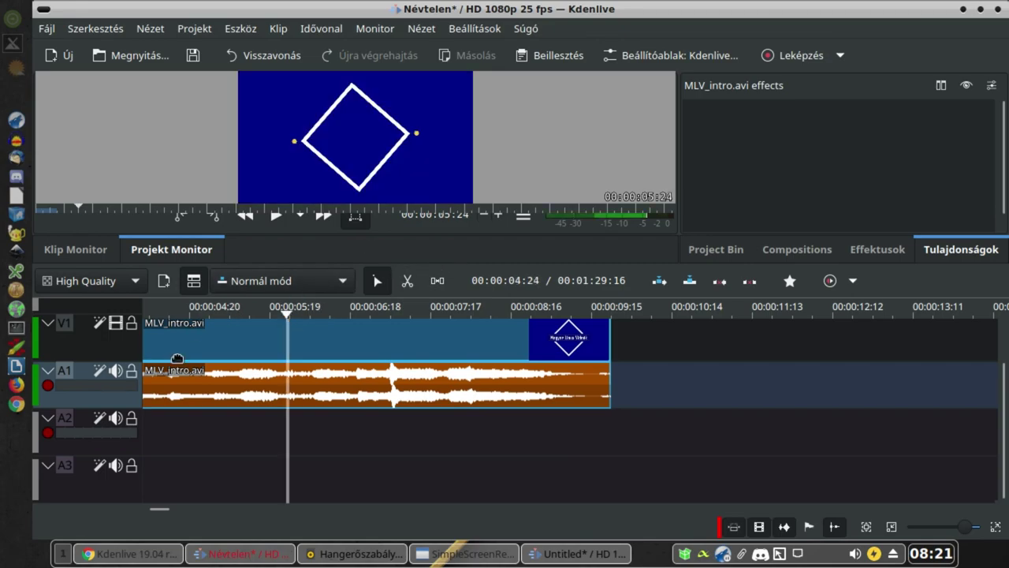
click(48, 388)
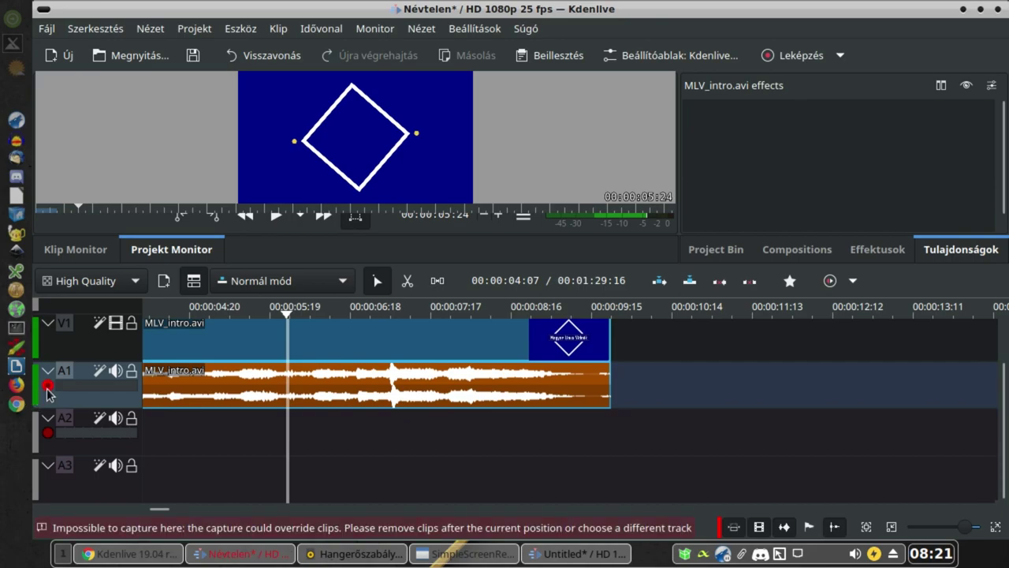
- Record a short audio take on track A2 from 00:00:10:10, past the clip's end, and select the newest recording in the project bin
click(660, 312)
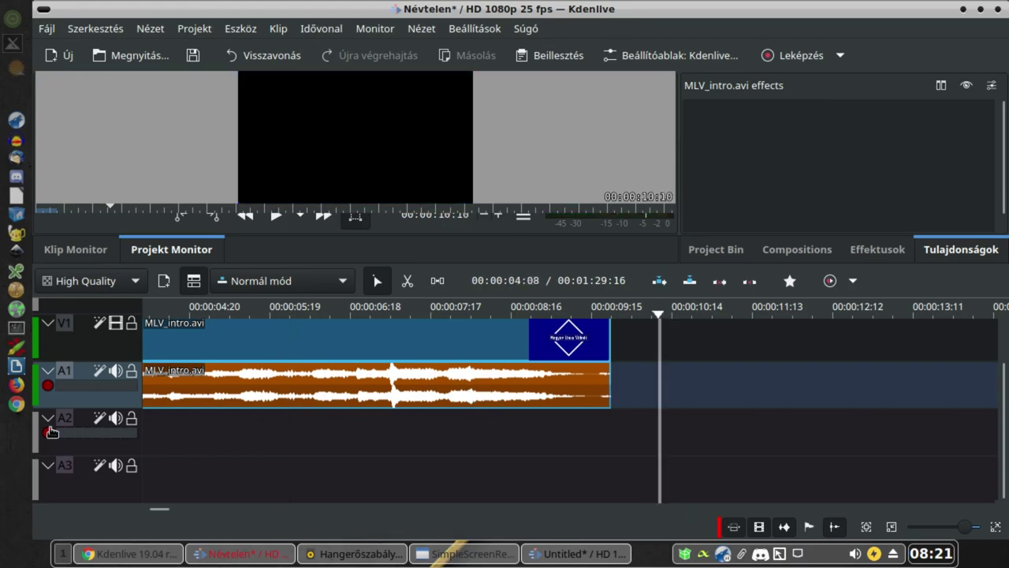
click(48, 387)
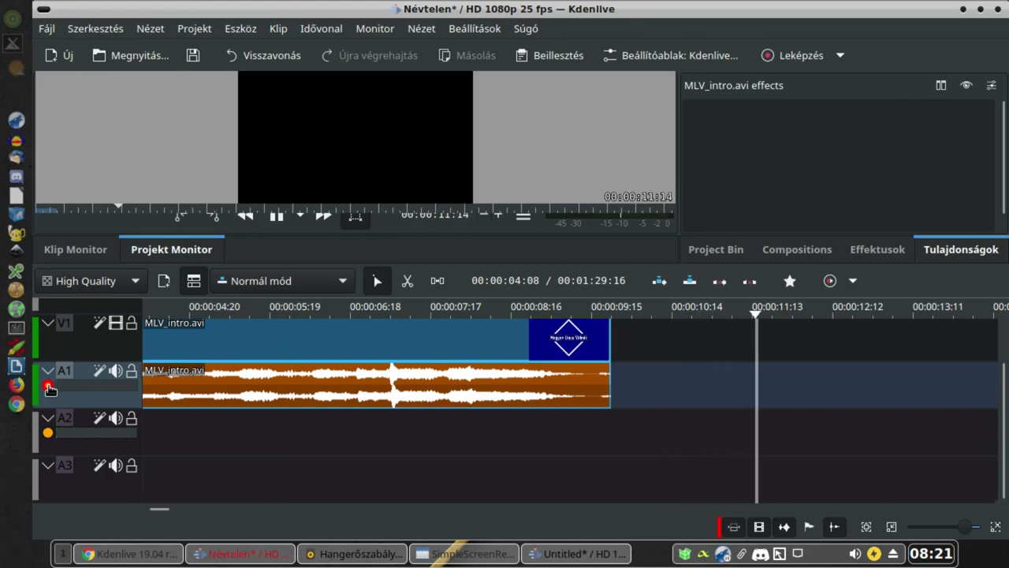
click(48, 387)
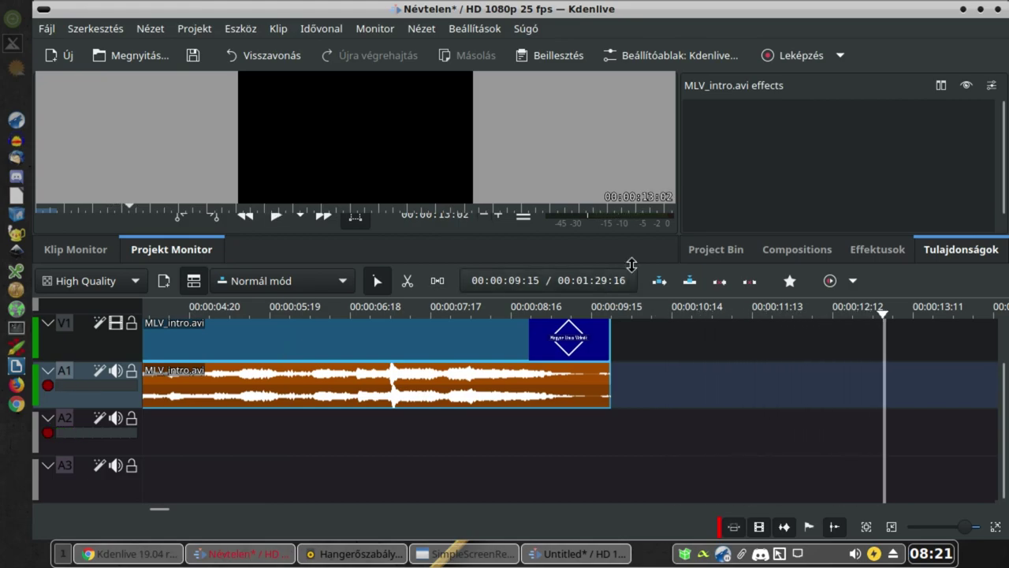
click(719, 256)
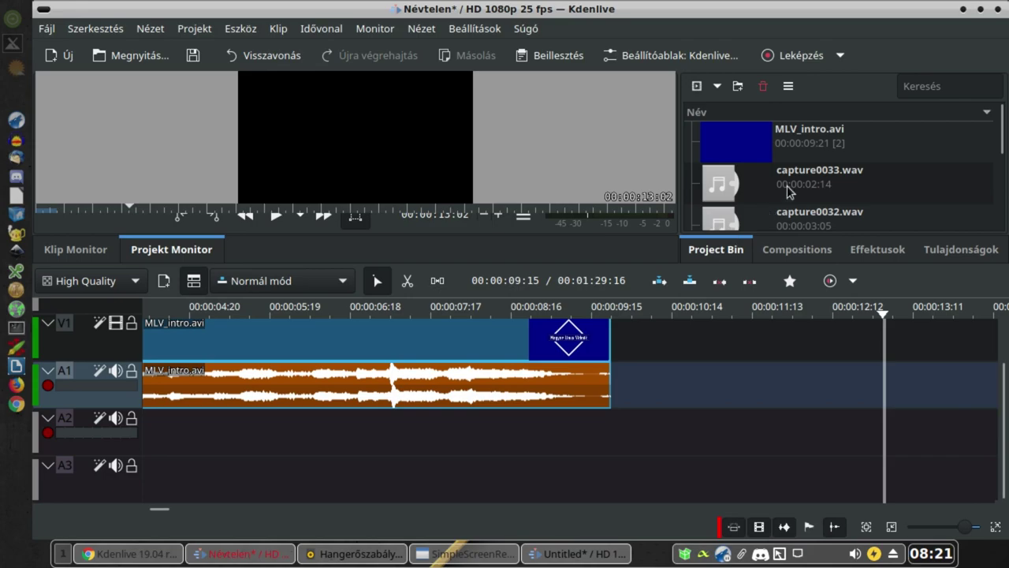
click(769, 201)
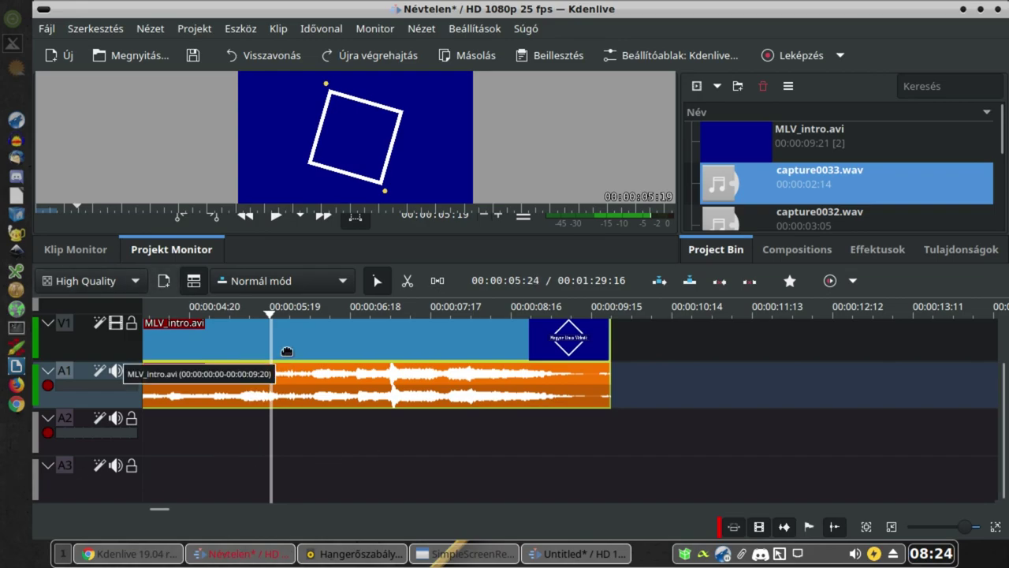
- Open the Clip Speed setting of the MLV_intro.avi clip on track V1 and accept the dialog
right_click(312, 353)
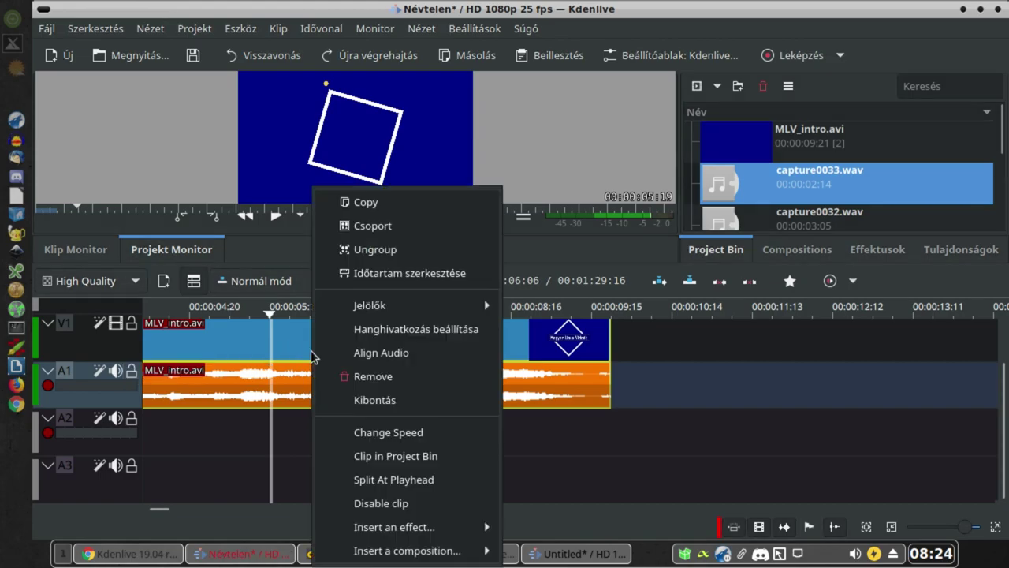
click(430, 433)
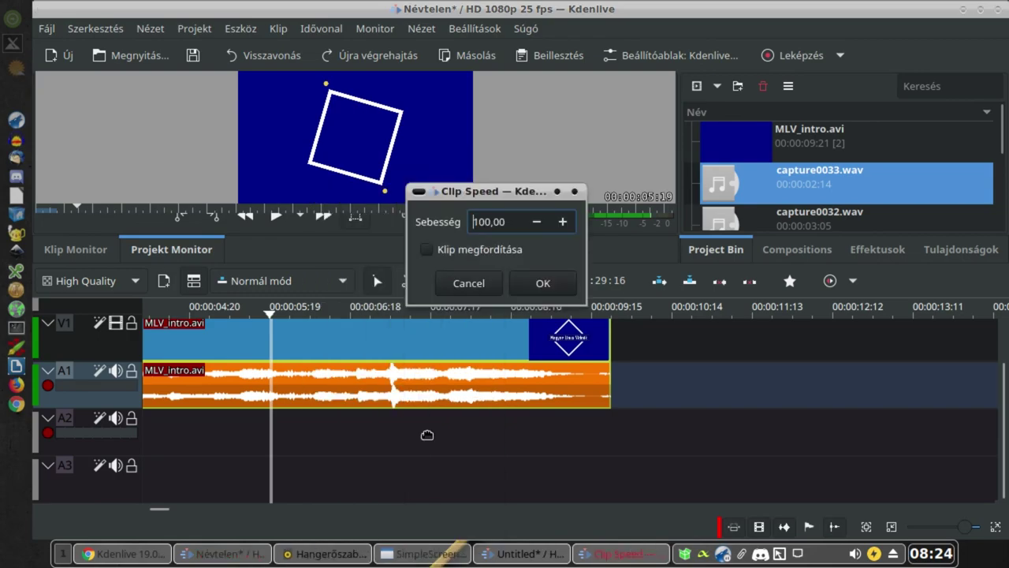
click(541, 286)
- Set the speed of the MLV_intro.avi clip to 150%, starting from its audio part on track A1
click(320, 377)
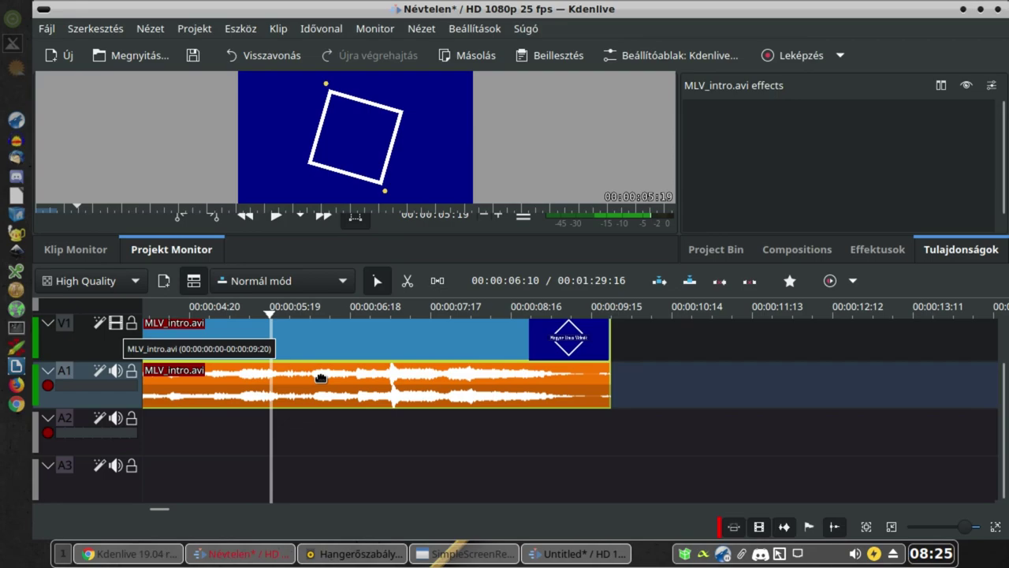
right_click(321, 377)
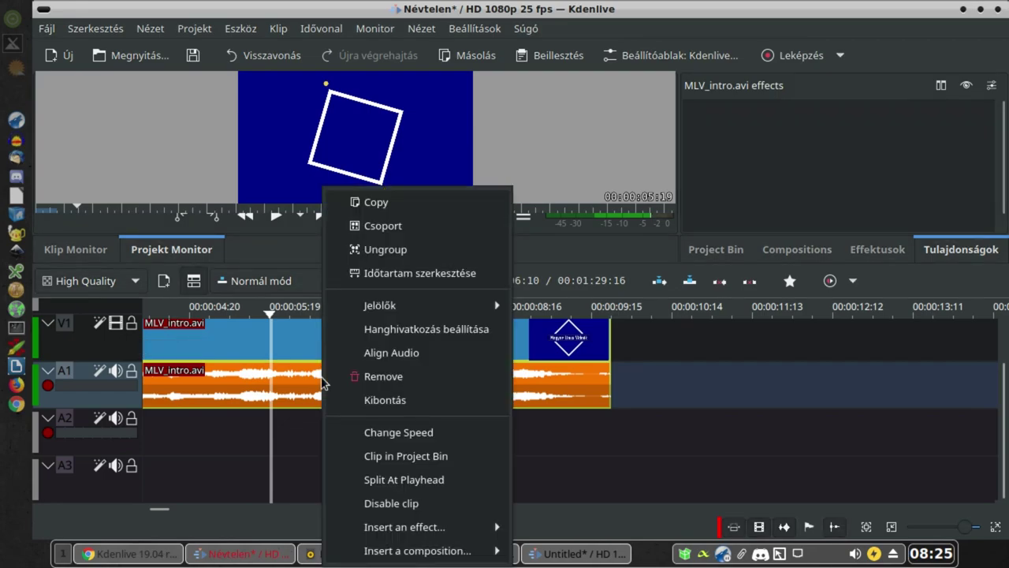
click(362, 432)
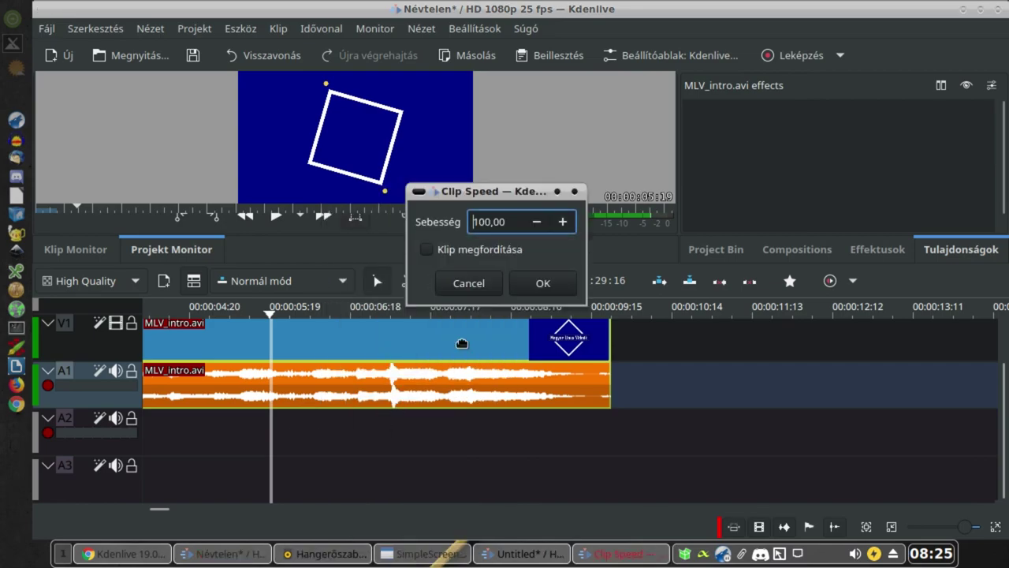
key(Delete)
key(Delete)
key(Delete)
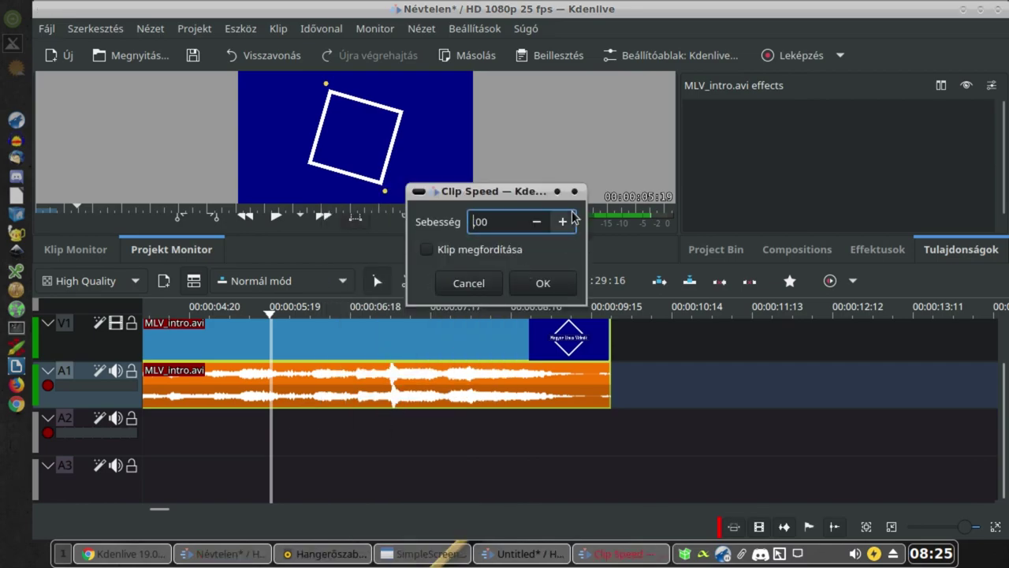
text(150)
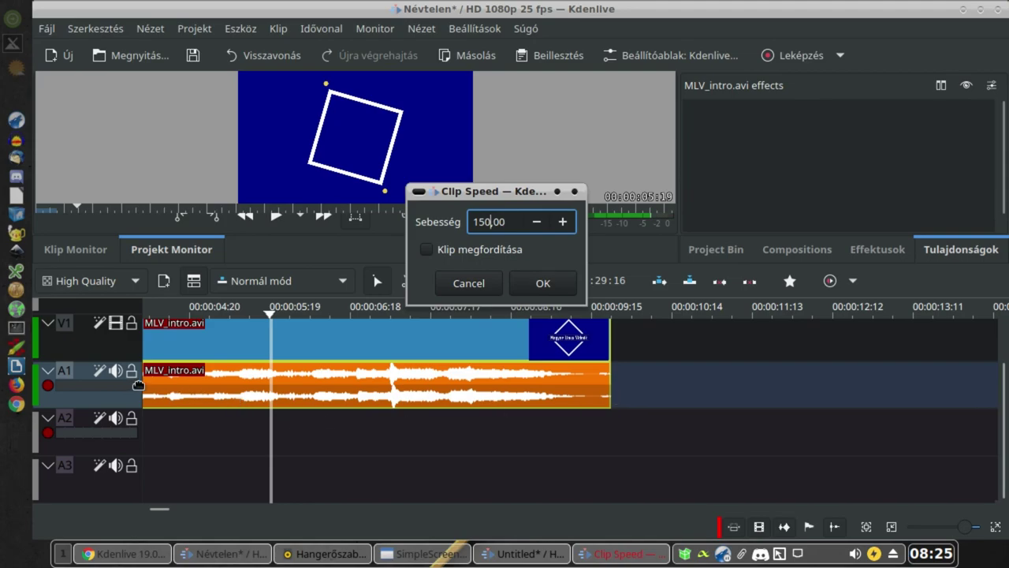
click(544, 284)
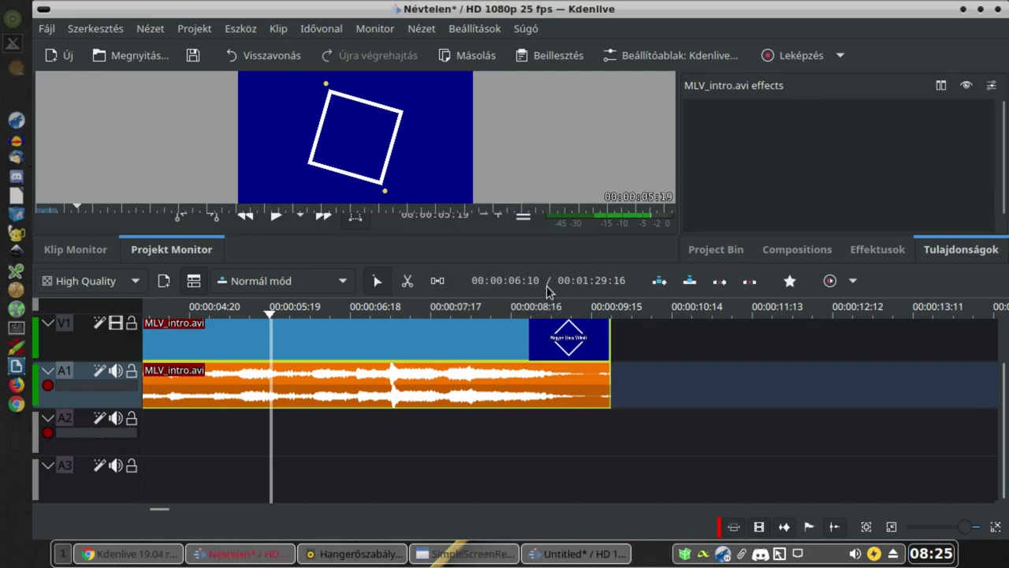